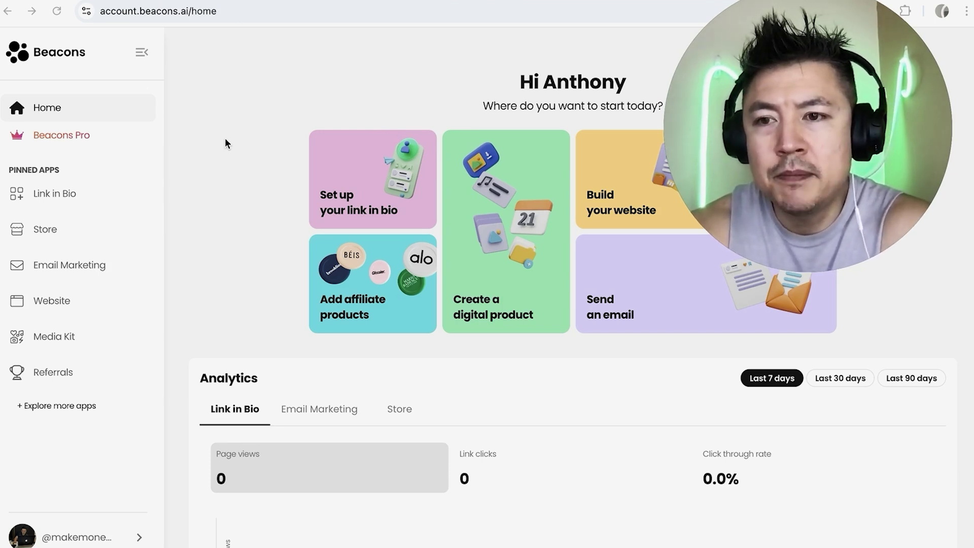
Step: Go to Websites, start a new website, and browse the Website Templates grid
click(58, 303)
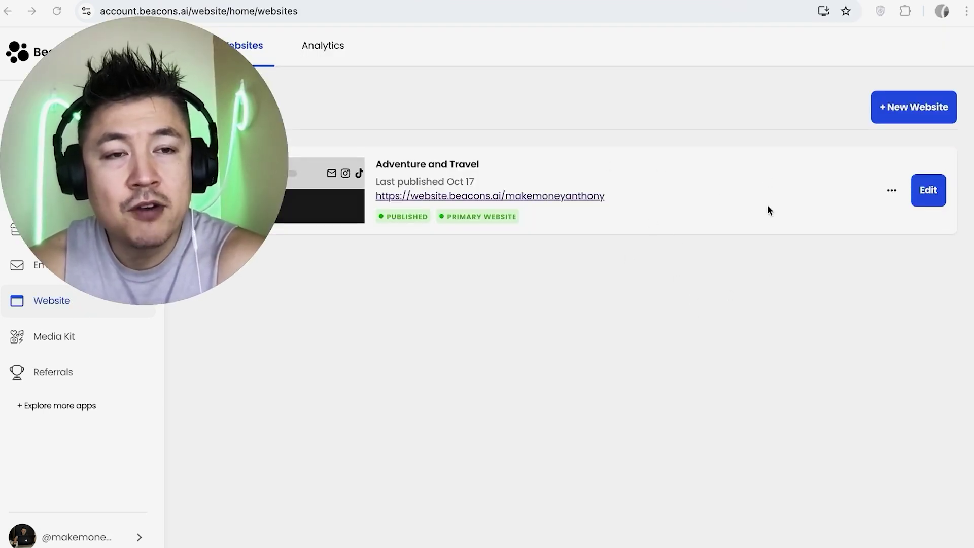
click(901, 115)
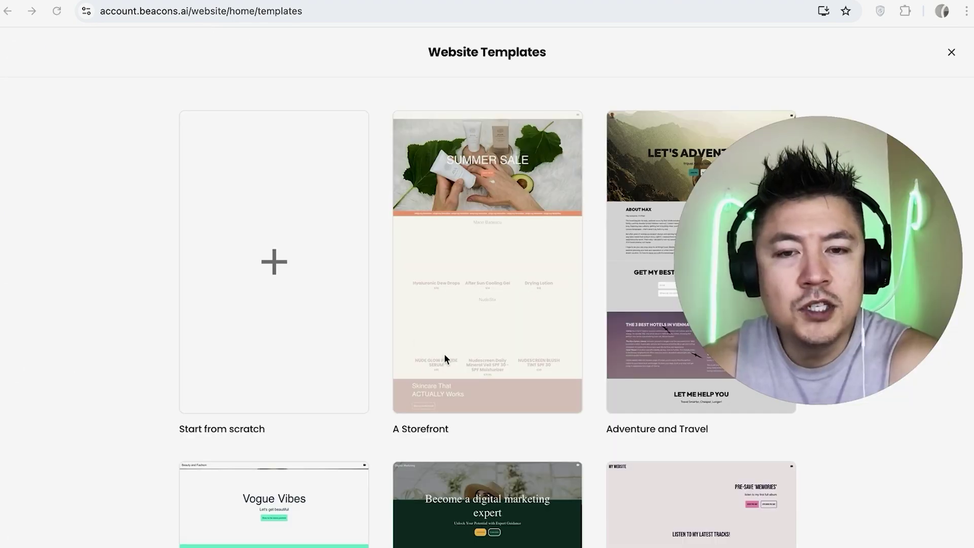
scroll(444, 356, down, 3)
scroll(444, 358, down, 5)
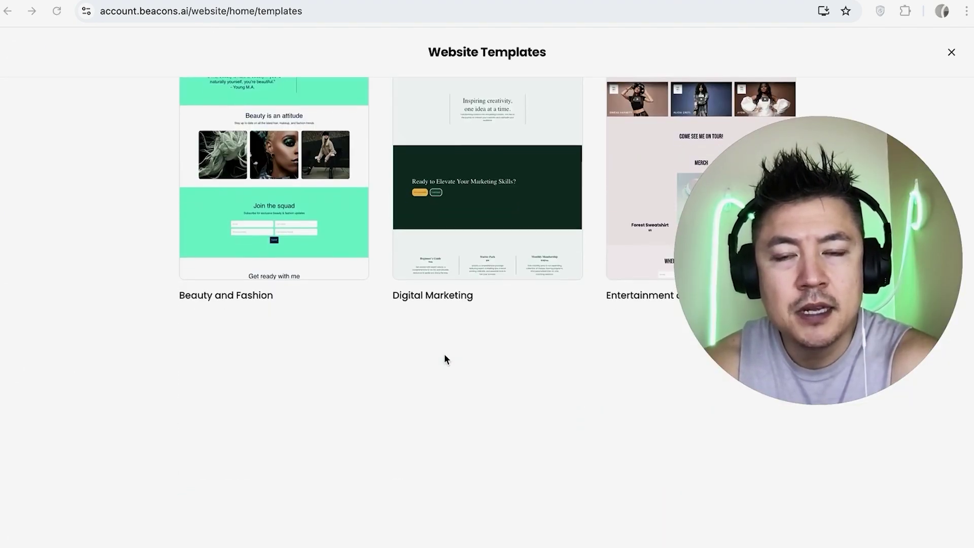
scroll(444, 357, down, 2)
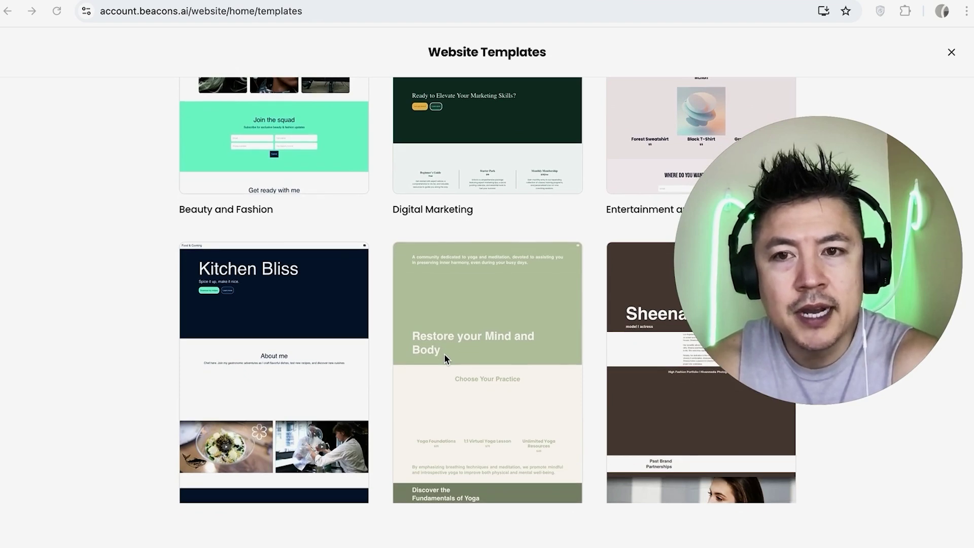
scroll(443, 354, up, 5)
scroll(467, 342, down, 1)
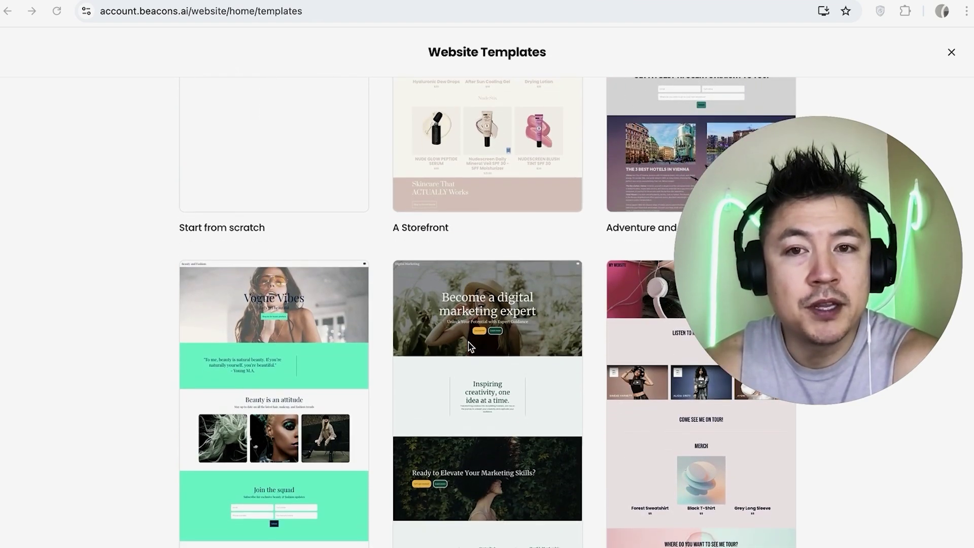
scroll(368, 254, up, 1)
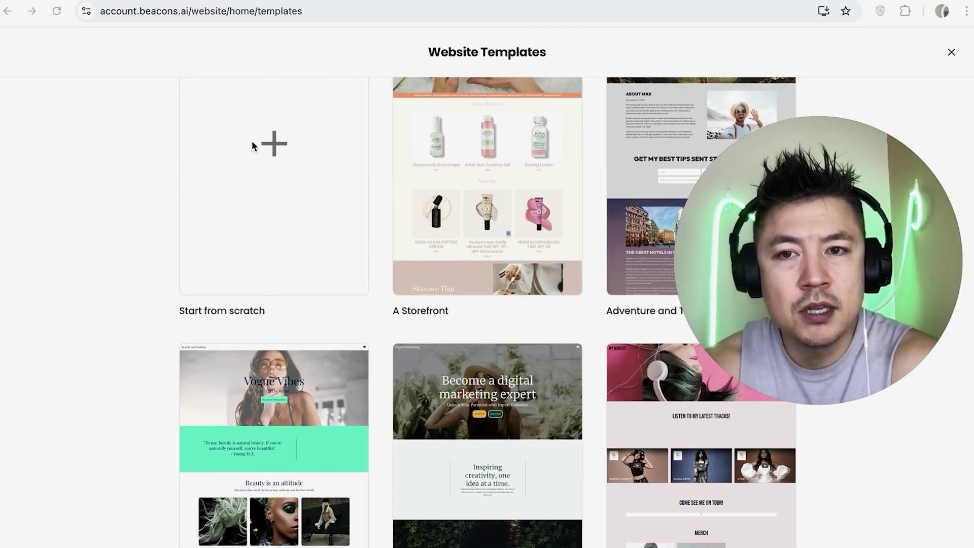
scroll(396, 328, down, 3)
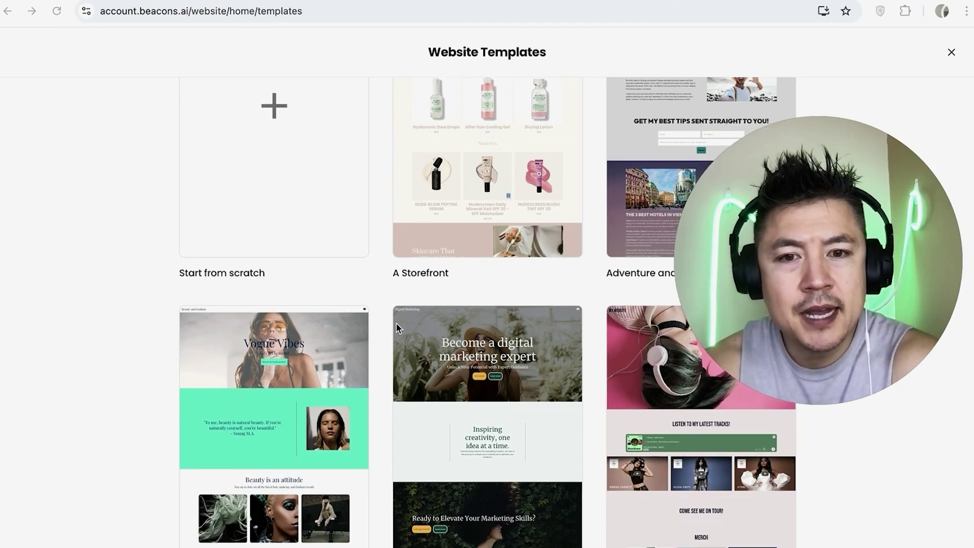
scroll(396, 327, down, 1)
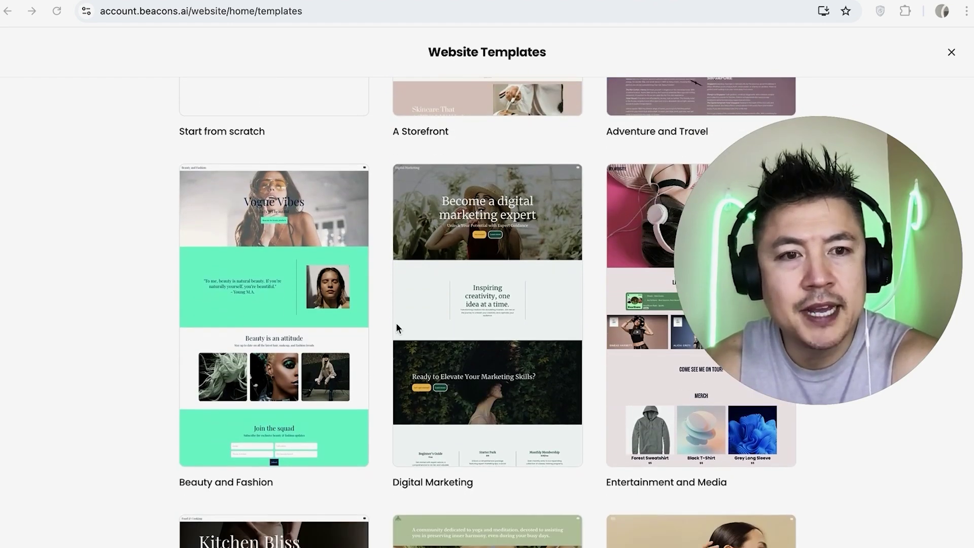
scroll(396, 327, down, 3)
scroll(397, 328, up, 2)
Step: Preview the Beauty and Fashion template and scroll through its layout
click(260, 270)
scroll(456, 319, down, 15)
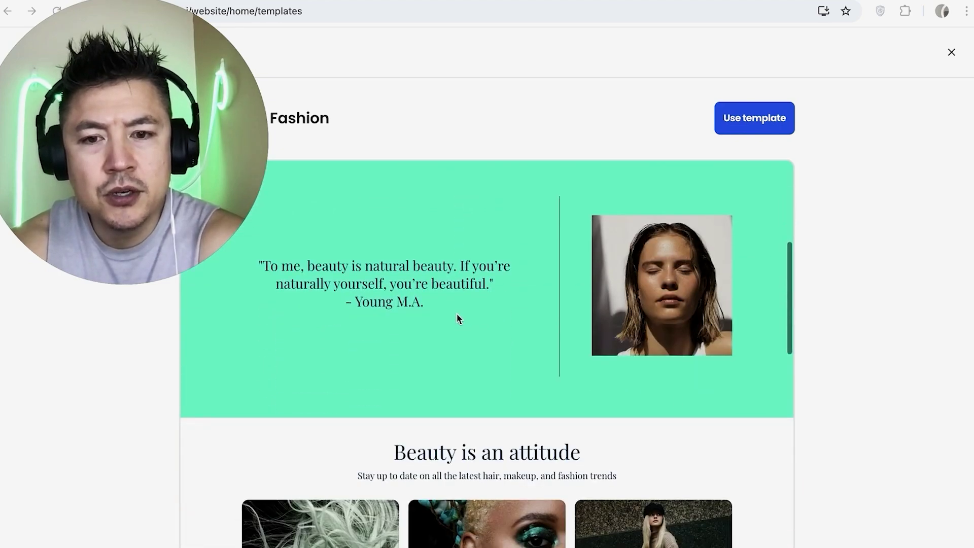
scroll(457, 319, down, 4)
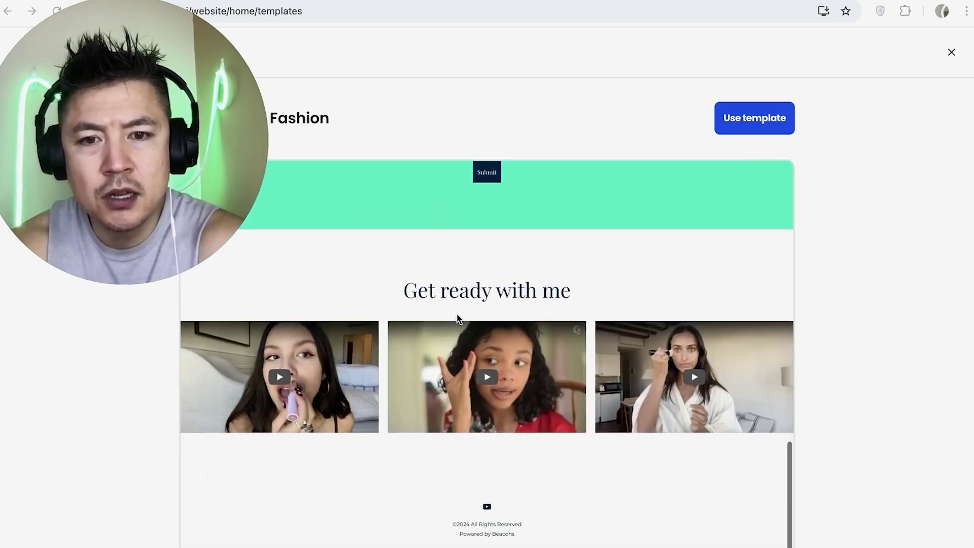
scroll(457, 318, up, 15)
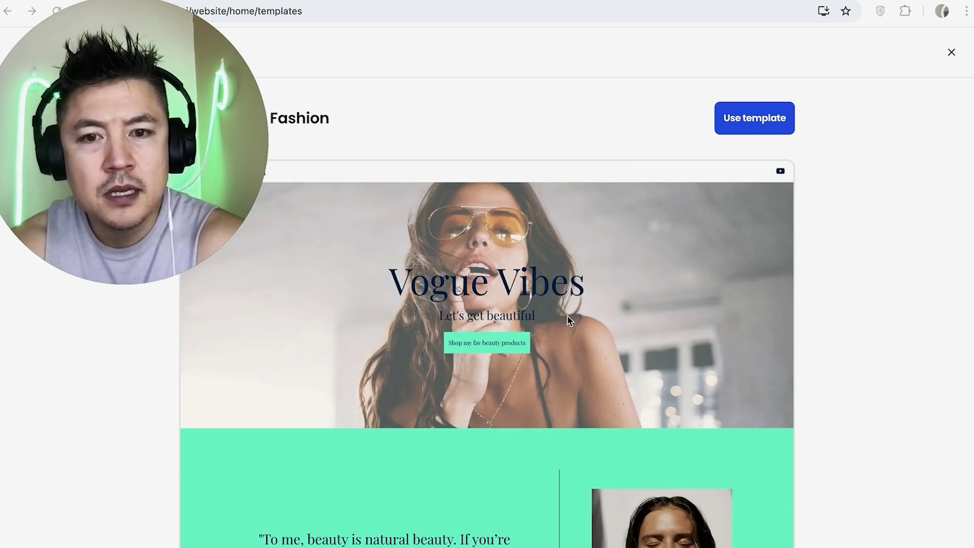
scroll(564, 323, down, 3)
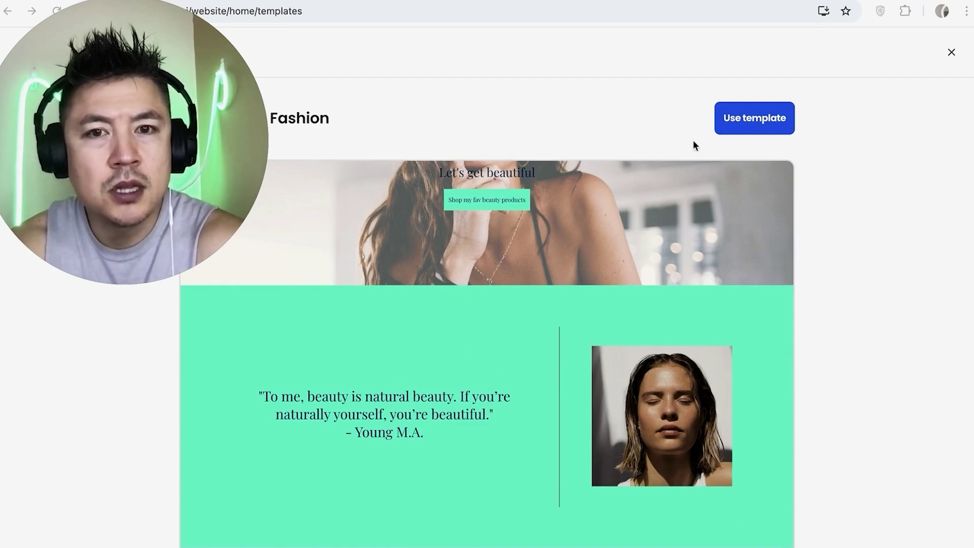
Step: Use the template to create a new site showing the Vogue Vibes homepage
click(756, 121)
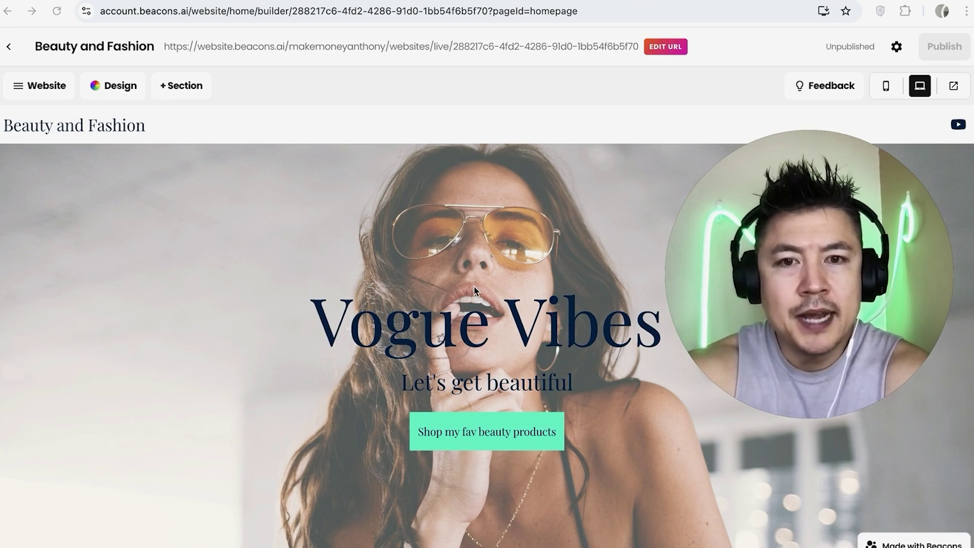
scroll(475, 290, down, 2)
scroll(456, 295, up, 2)
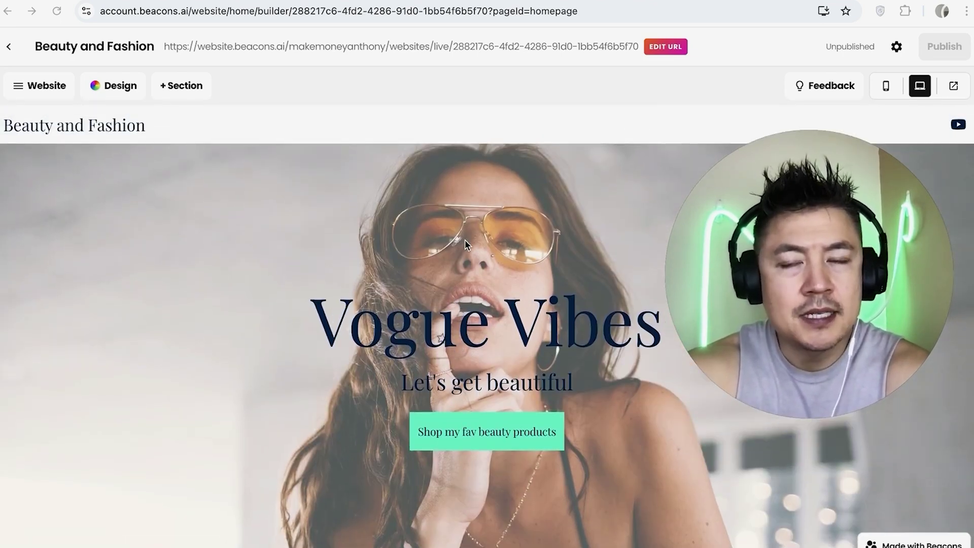
scroll(450, 217, down, 1)
scroll(355, 188, up, 1)
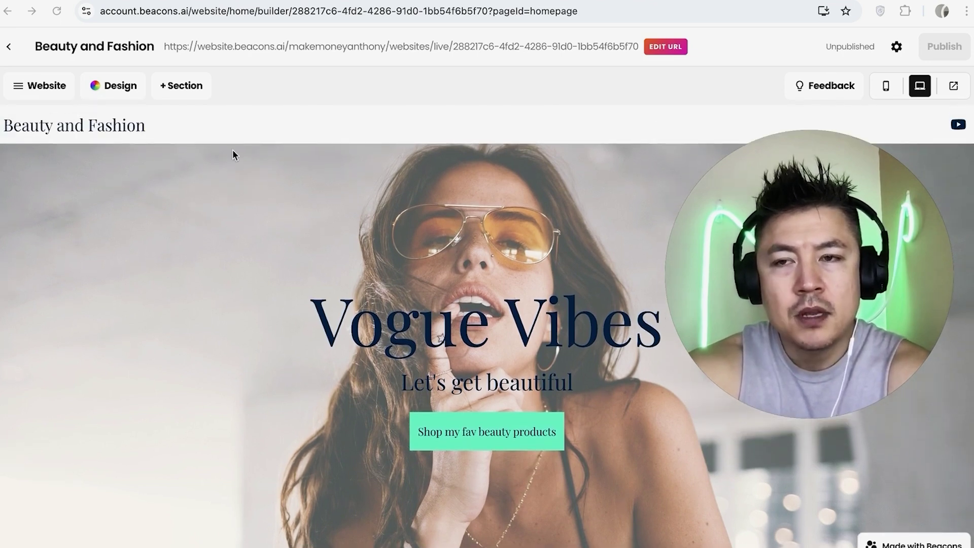
Step: Rename the Home page to 'Anthony Home'
click(38, 92)
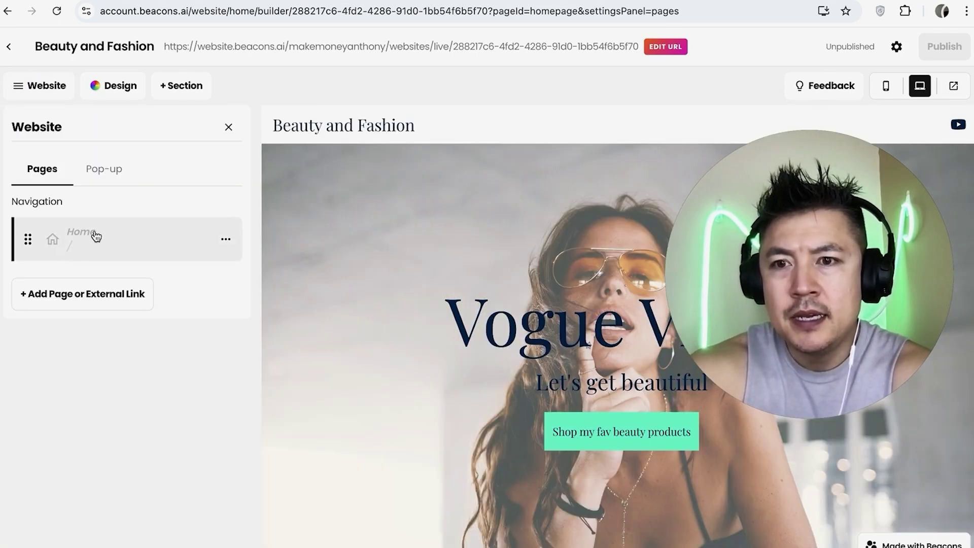
click(226, 238)
click(239, 276)
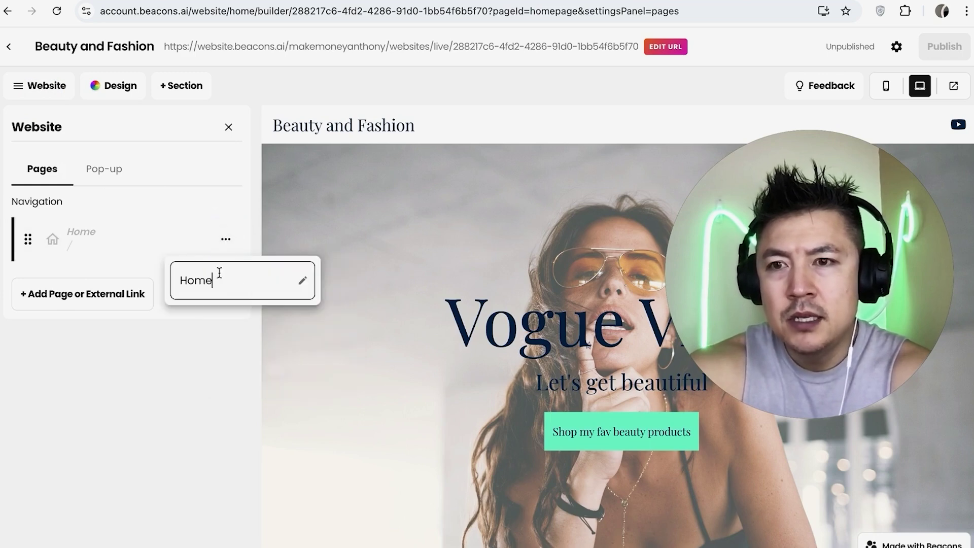
double_click(225, 278)
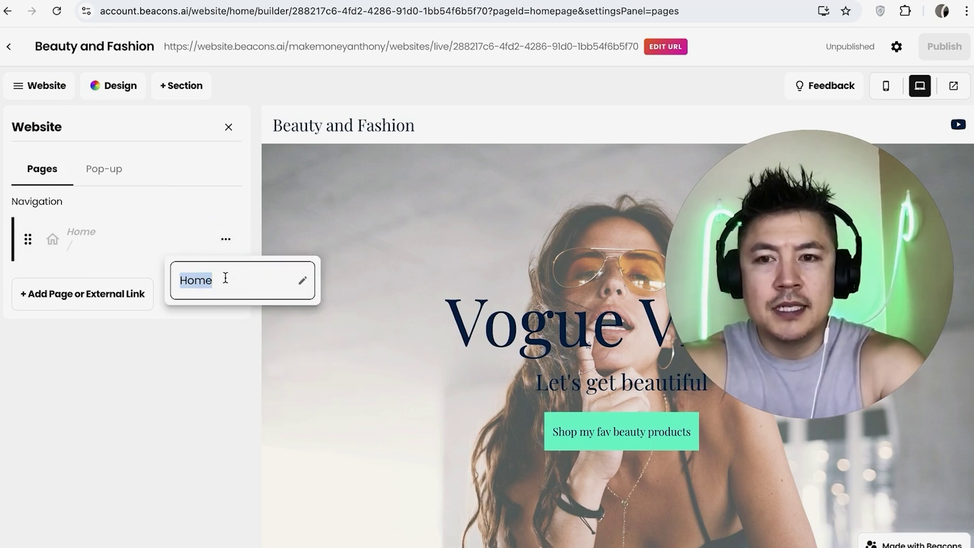
click(203, 346)
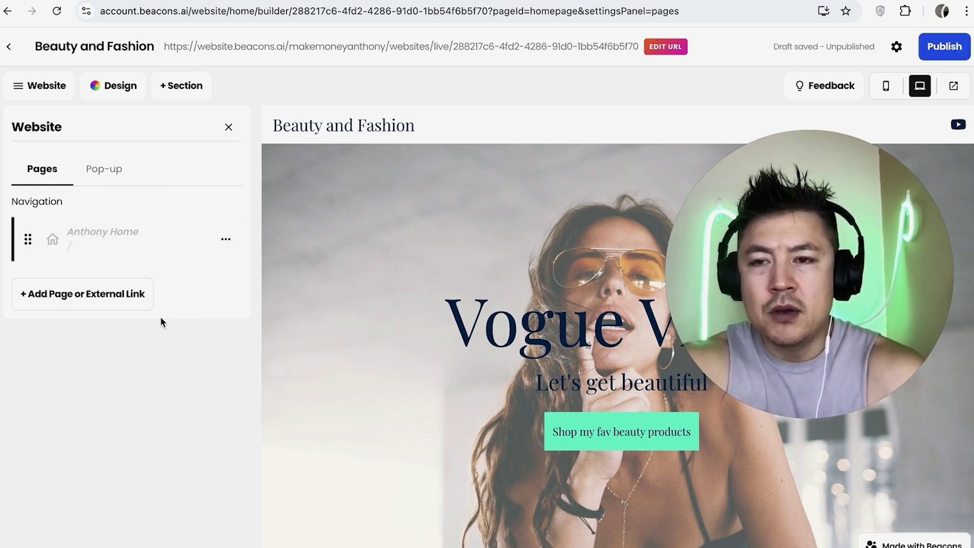
Step: Add a blank page and rename it 'Anthony Resources Page'
click(115, 304)
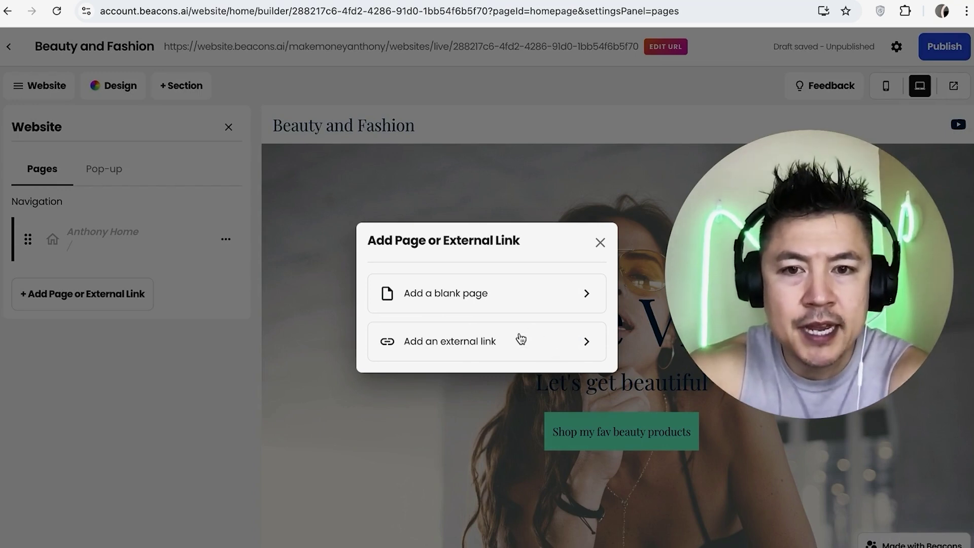
click(535, 344)
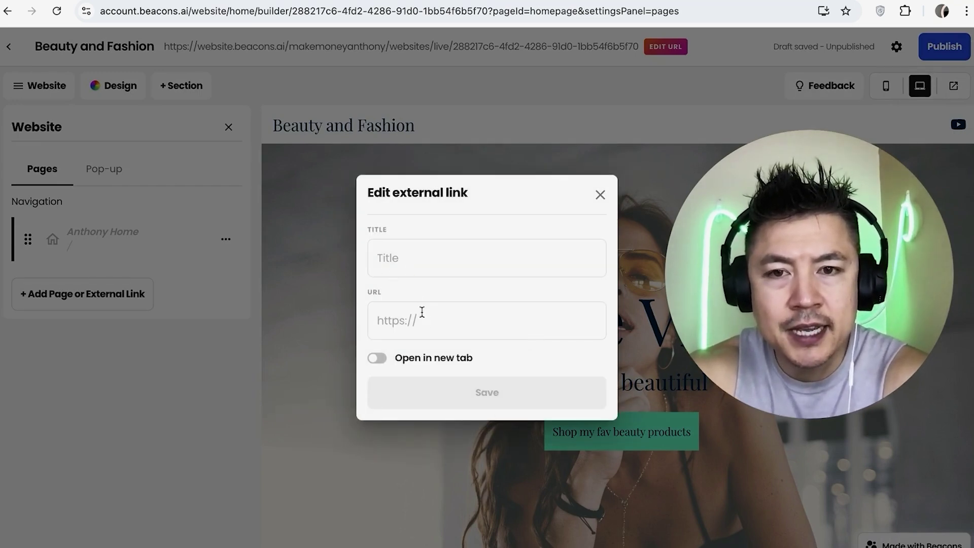
click(601, 195)
click(113, 289)
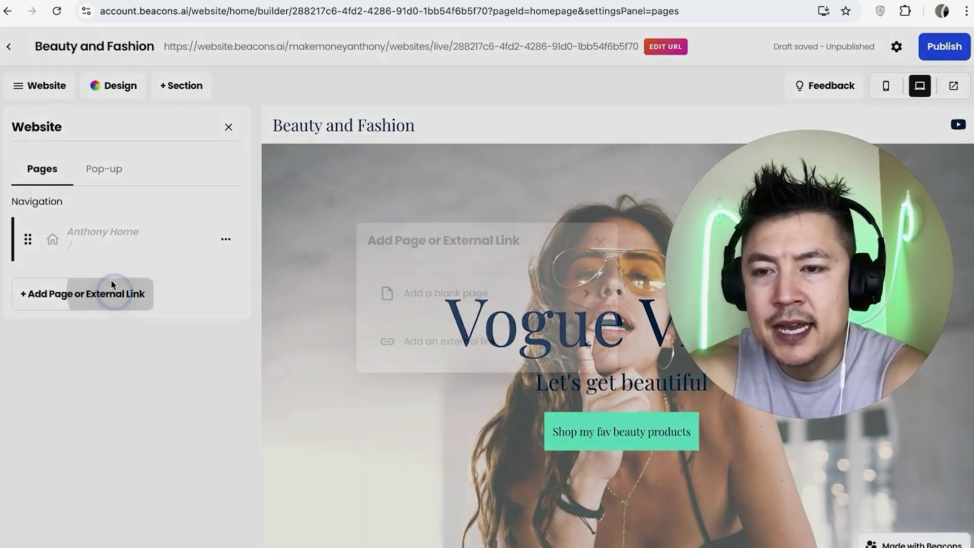
click(518, 300)
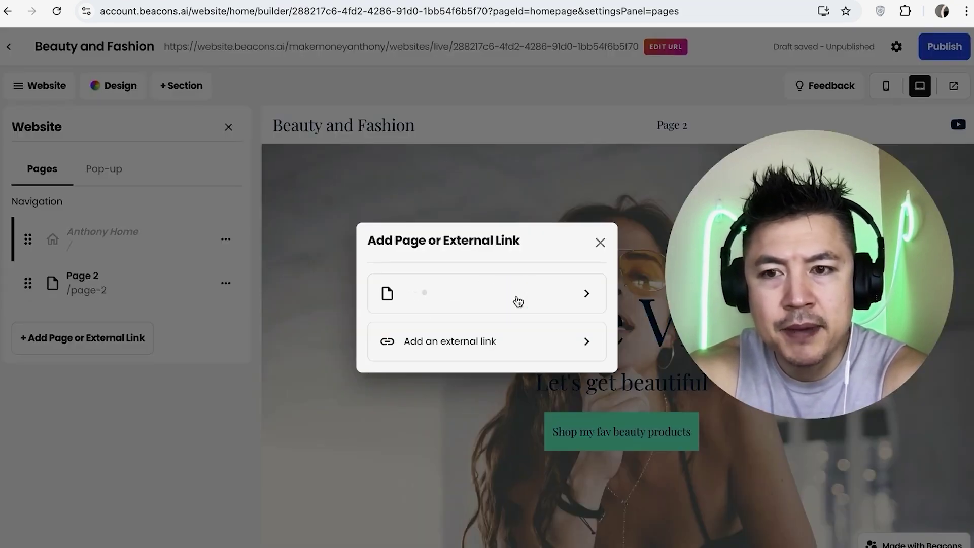
click(226, 282)
click(265, 325)
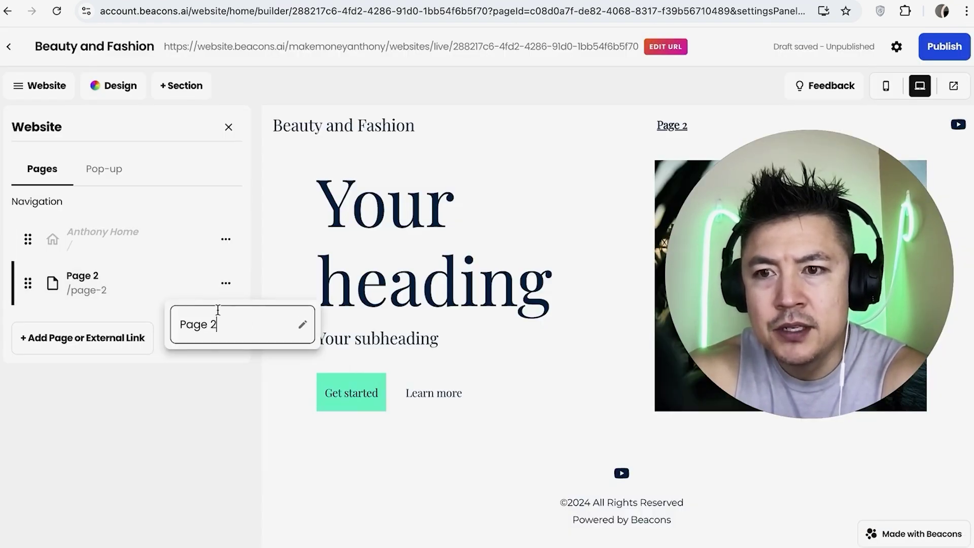
text(Anthony Resources Pa)
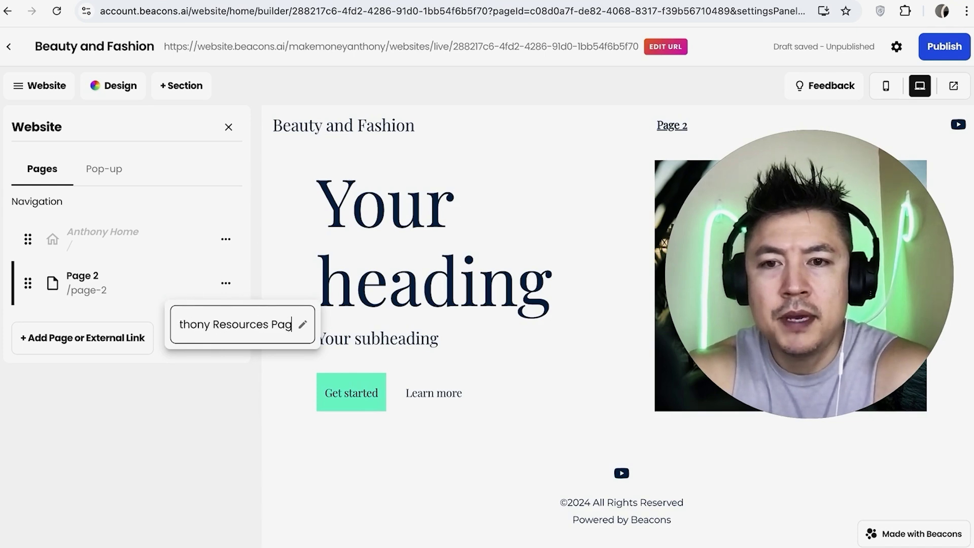
text(ge)
key(Return)
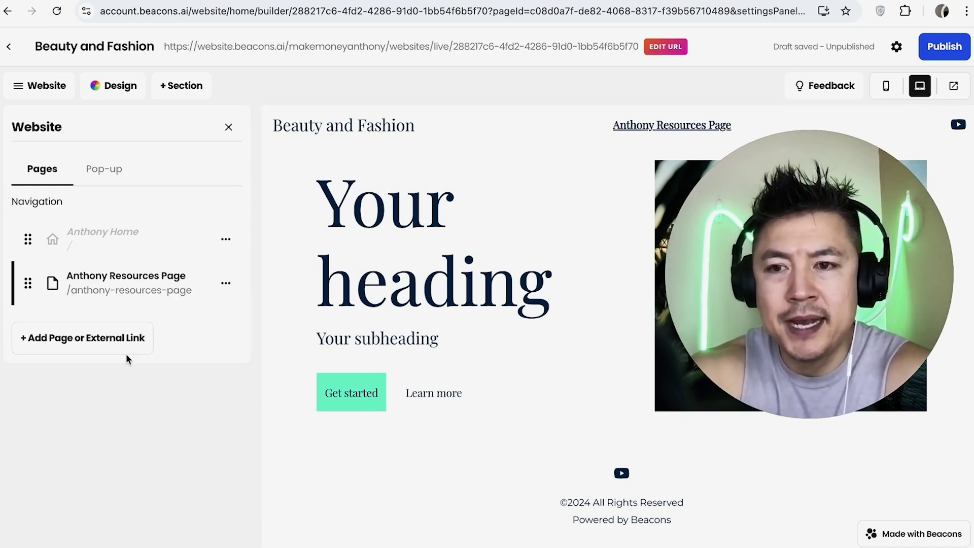
Step: Close the pages panel and inspect the menu bar and hero sections of the homepage
click(228, 127)
click(94, 126)
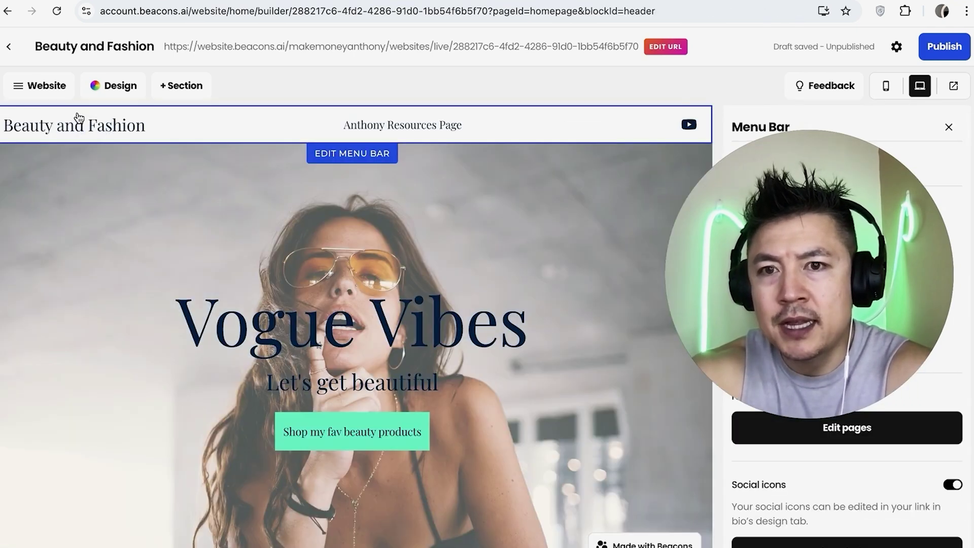
click(267, 303)
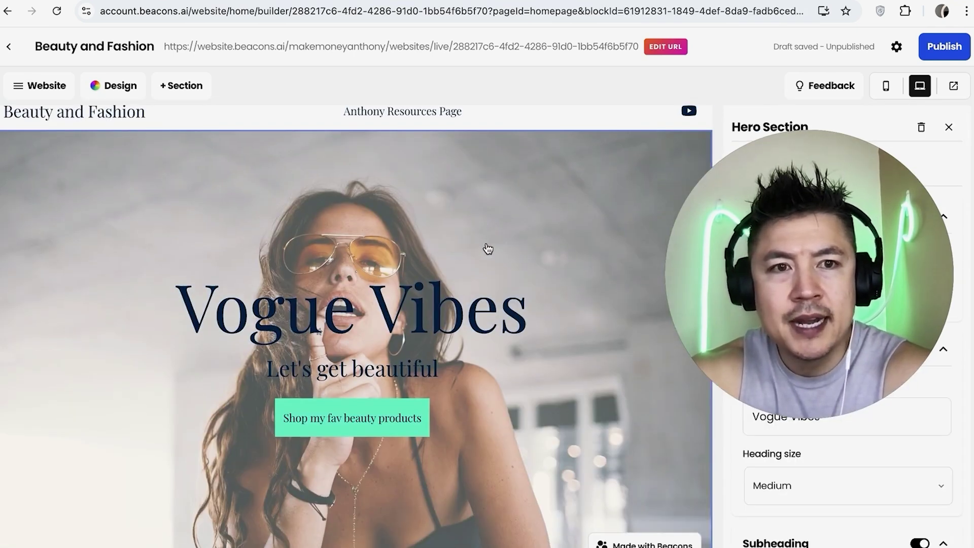
scroll(495, 249, down, 5)
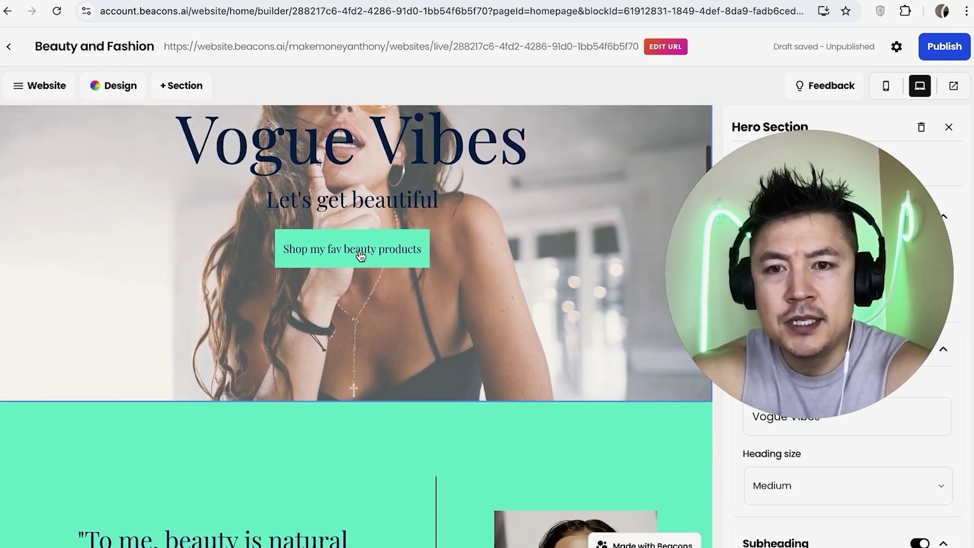
scroll(361, 256, down, 2)
scroll(361, 257, up, 7)
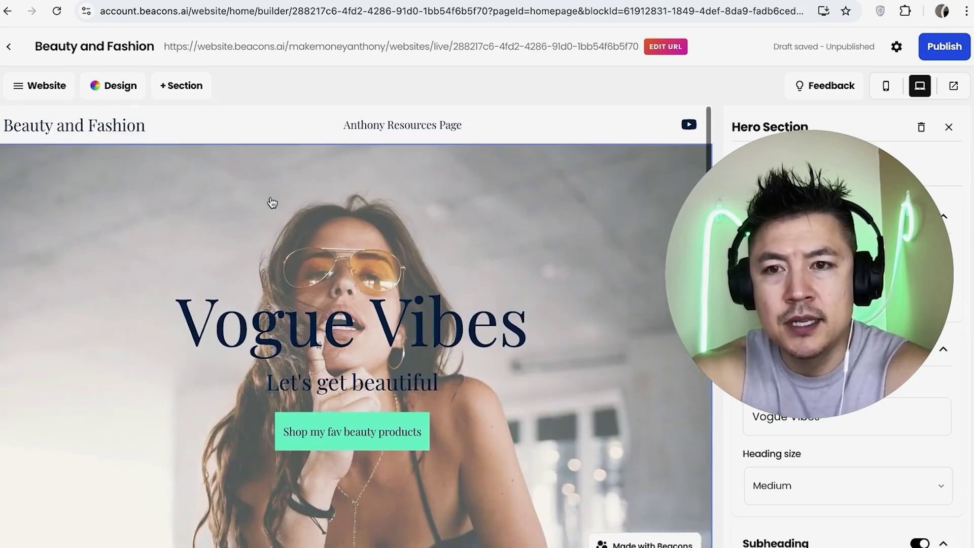
scroll(296, 345, down, 2)
scroll(297, 345, down, 3)
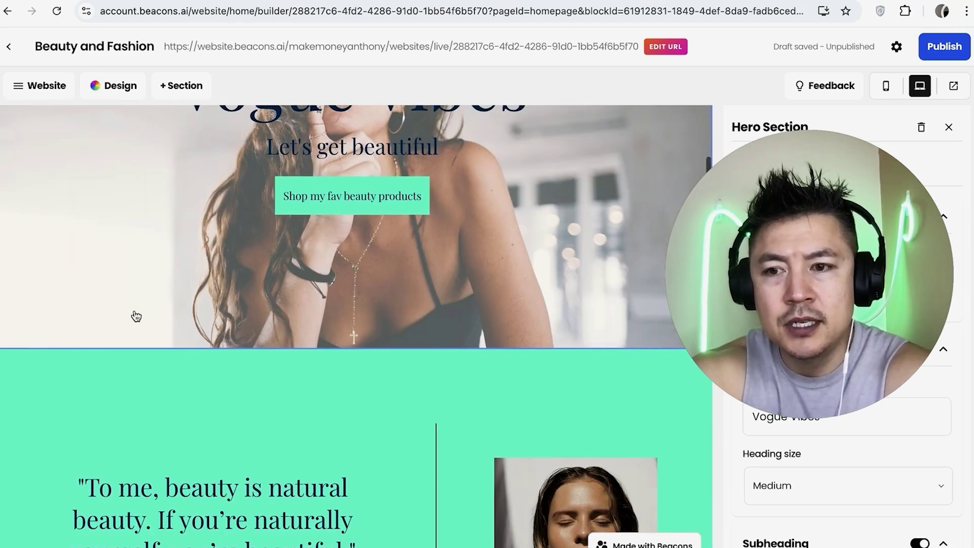
scroll(174, 380, down, 4)
Step: Select the green quote section and bring up the Add a section dialog
click(174, 381)
scroll(358, 319, down, 15)
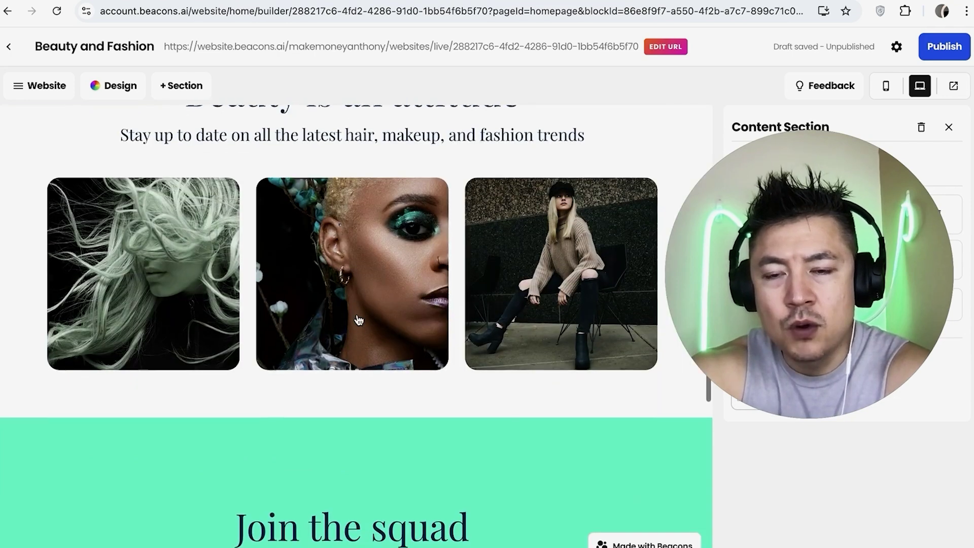
scroll(472, 221, down, 3)
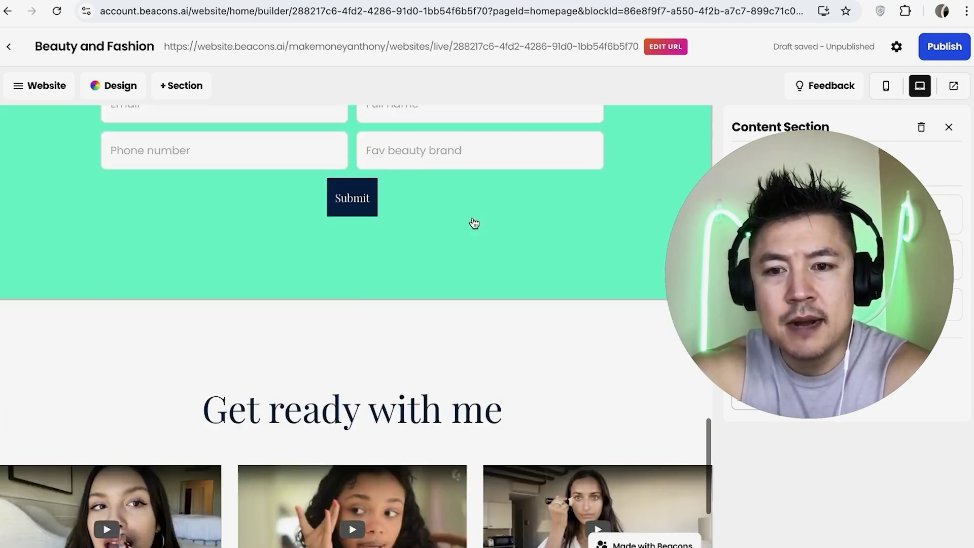
scroll(472, 222, up, 5)
click(168, 86)
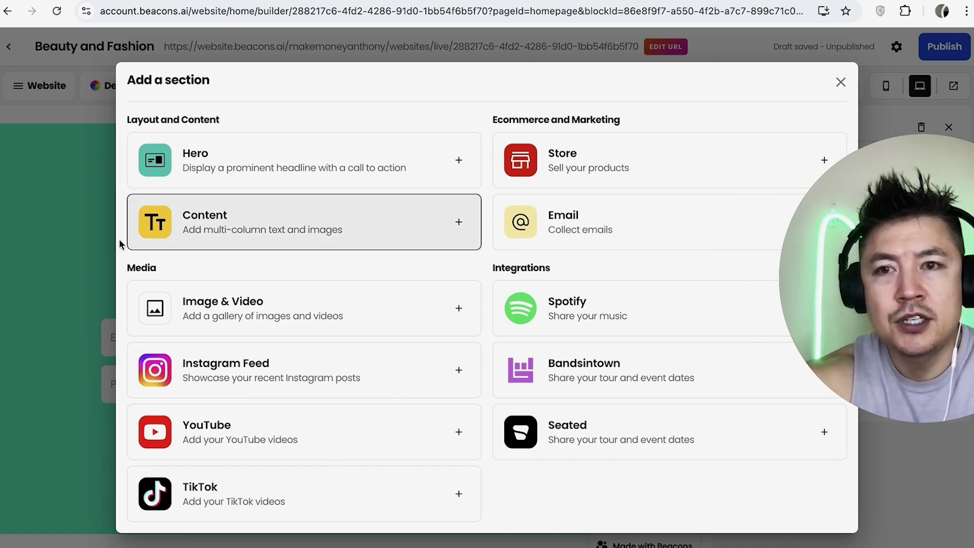
Step: Dismiss the section list and change the hero heading to 'Make Money Anthony'
click(840, 82)
scroll(405, 322, up, 10)
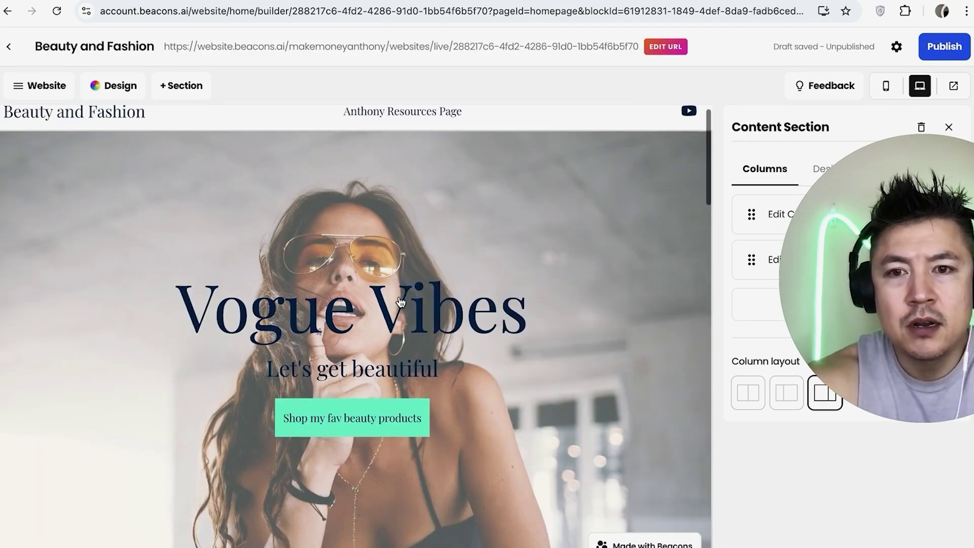
click(433, 289)
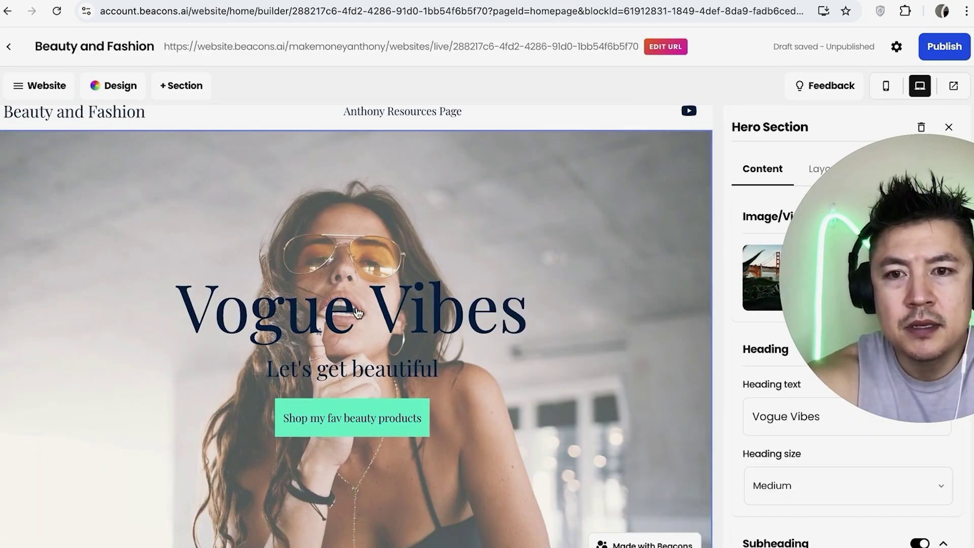
scroll(432, 289, up, 2)
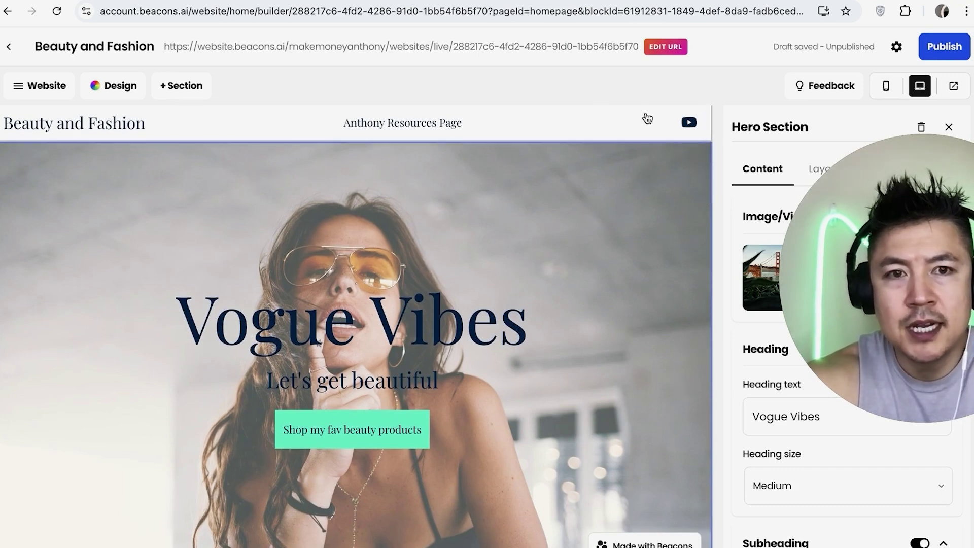
drag(873, 266, 127, 148)
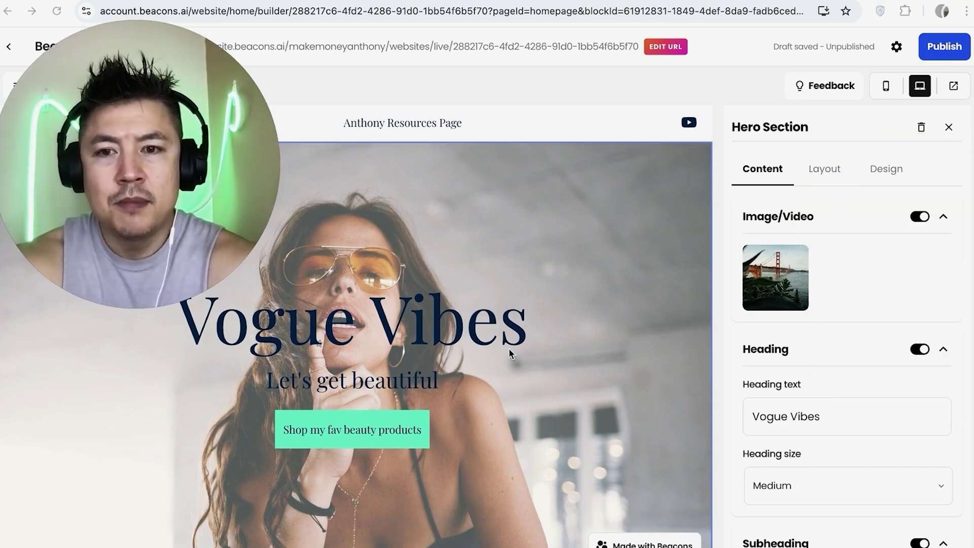
scroll(462, 323, down, 1)
triple_click(814, 416)
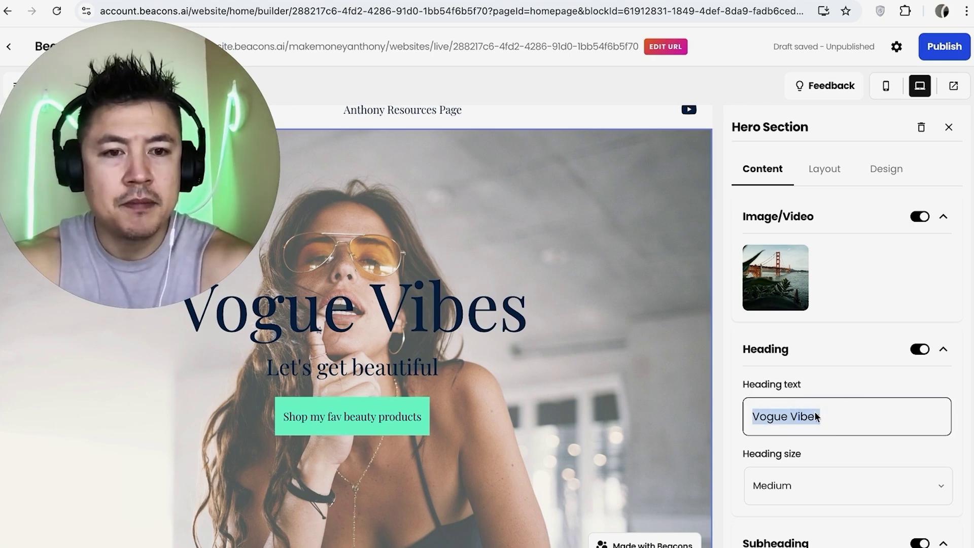
text(Make Money Anthony)
click(625, 317)
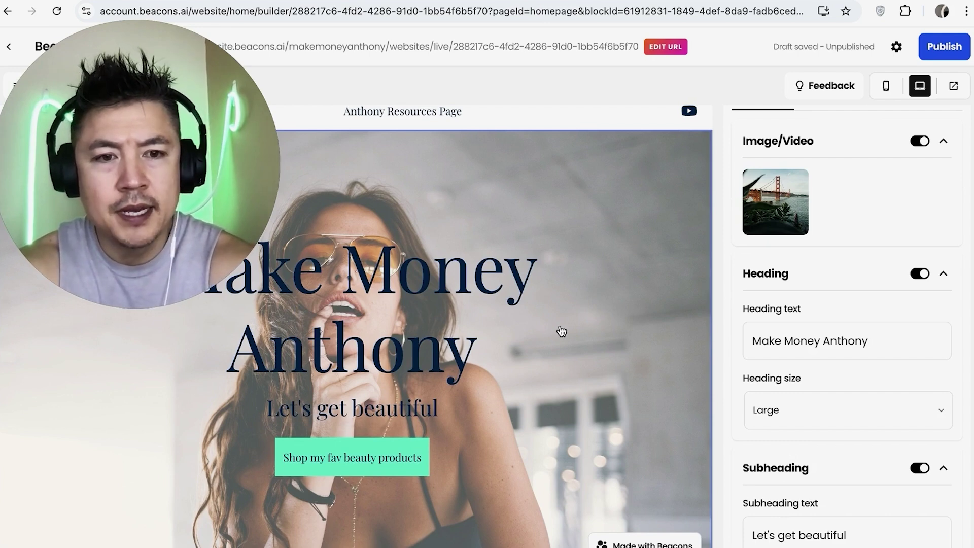
Step: Set the hero heading size to Large
scroll(560, 331, down, 1)
click(807, 412)
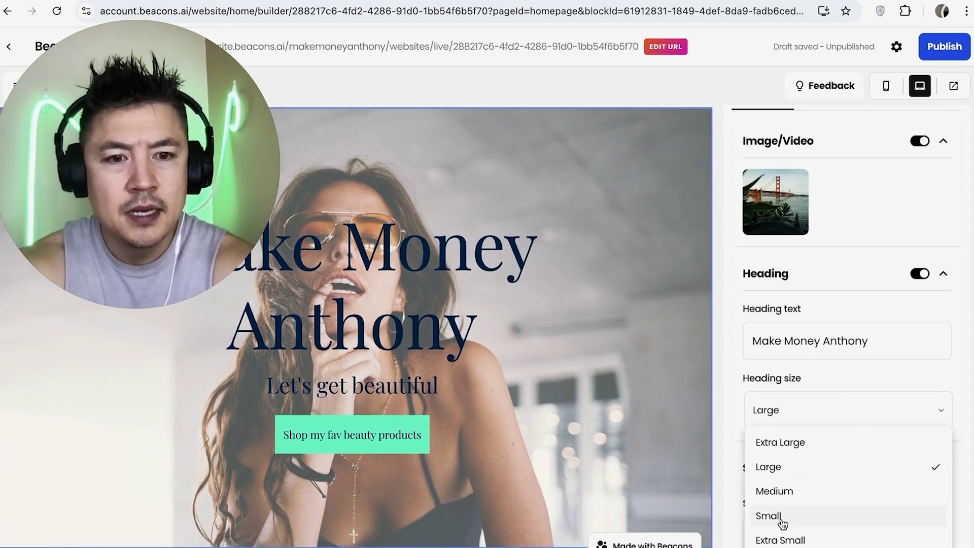
click(782, 523)
click(795, 410)
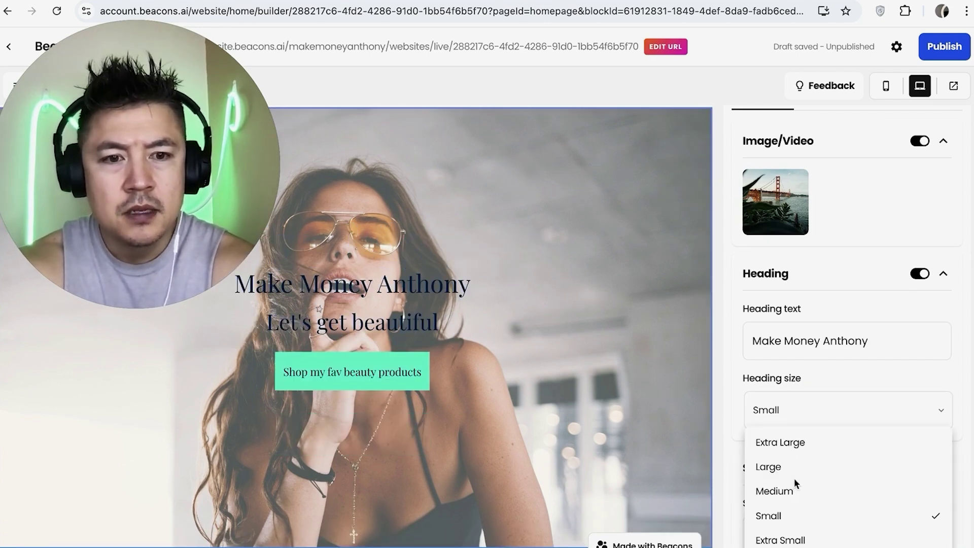
click(796, 467)
scroll(793, 305, down, 3)
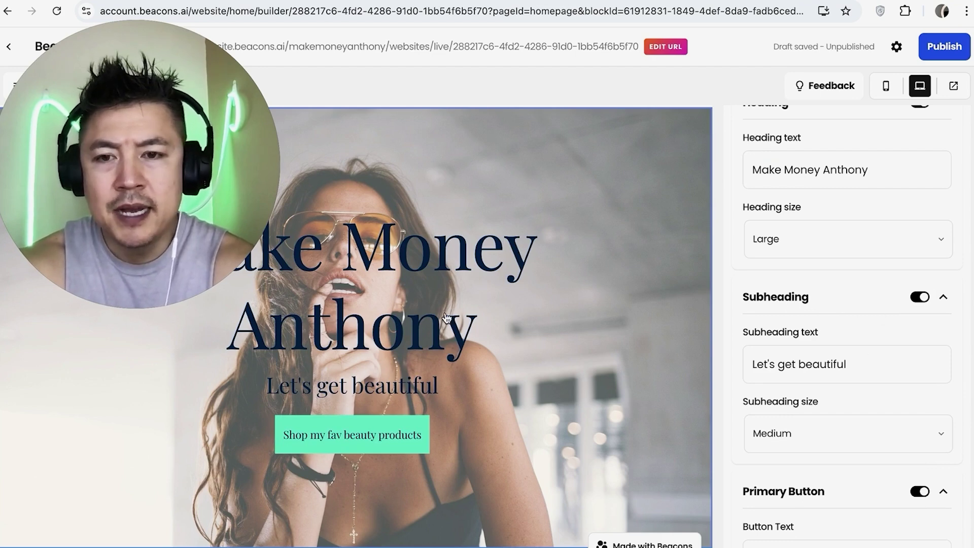
Step: Change the subheading to 'Let's get some money!' and the button label to 'Buy My Program Today!'
double_click(824, 365)
text(some money!)
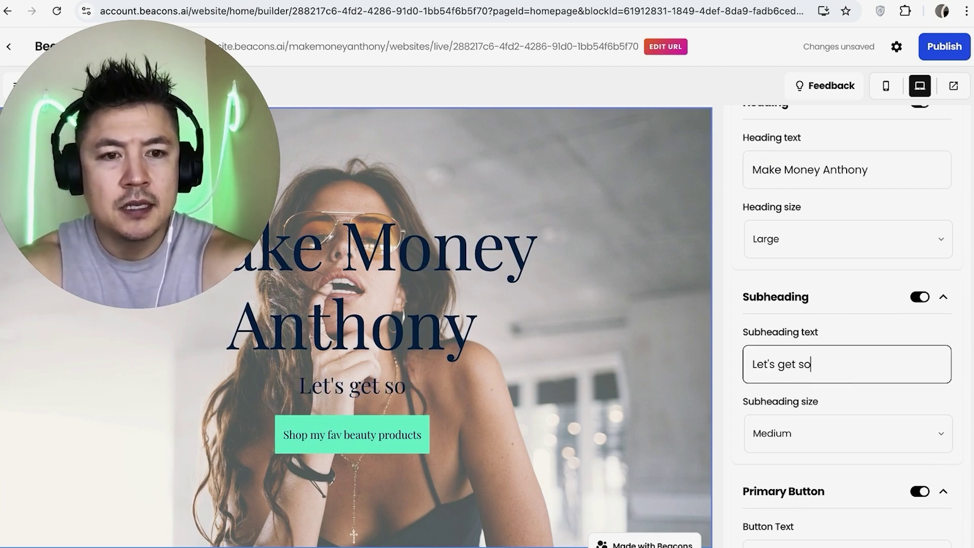
scroll(849, 369, down, 2)
scroll(849, 369, down, 1)
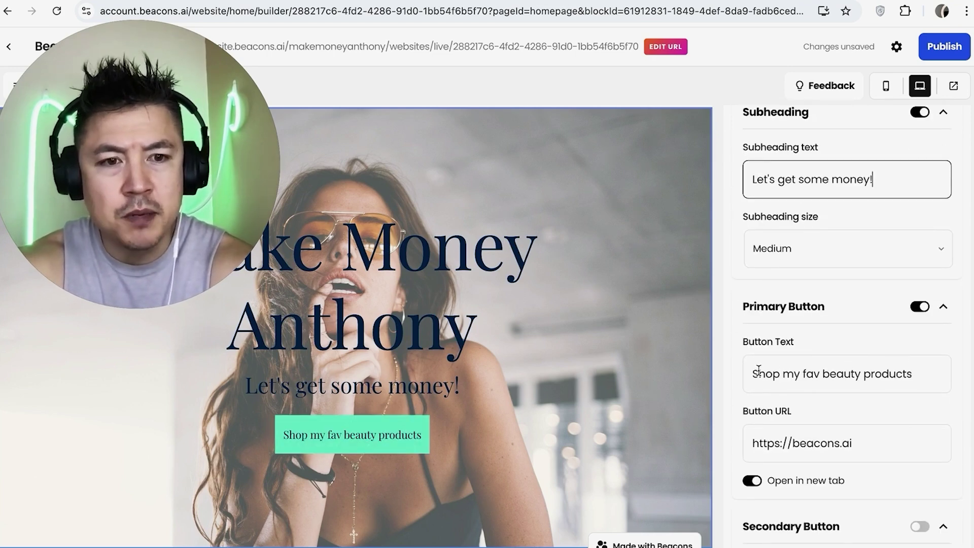
triple_click(818, 376)
text(Buy My Program Today!)
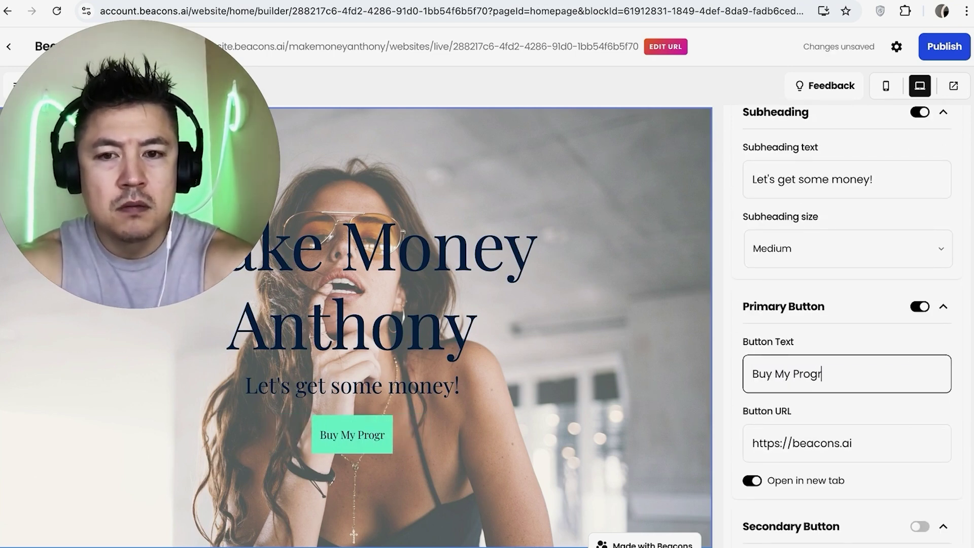
scroll(925, 373, down, 1)
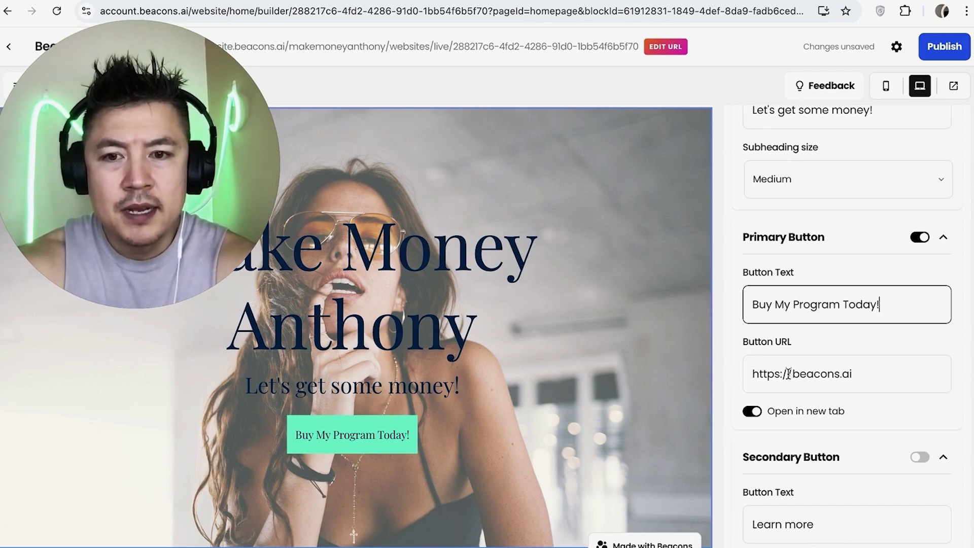
triple_click(844, 374)
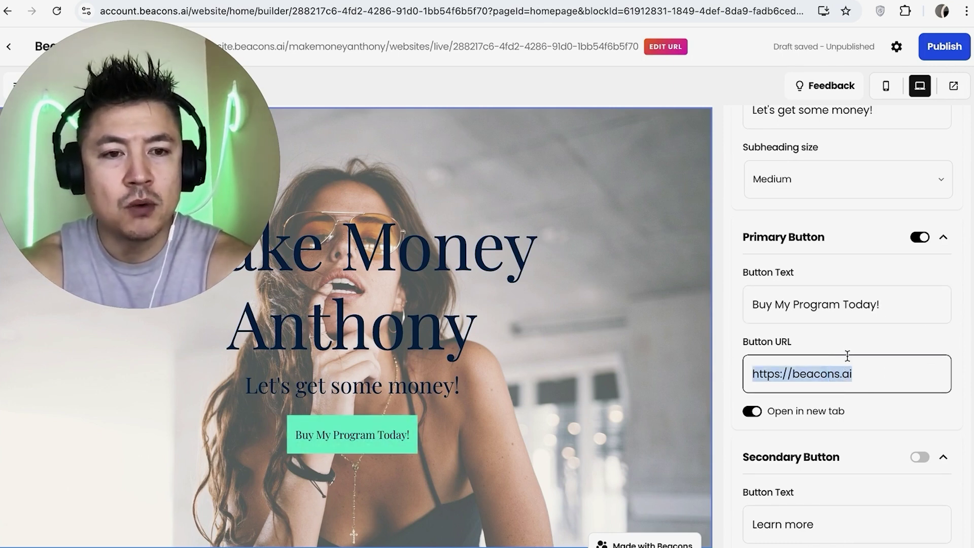
scroll(846, 356, down, 2)
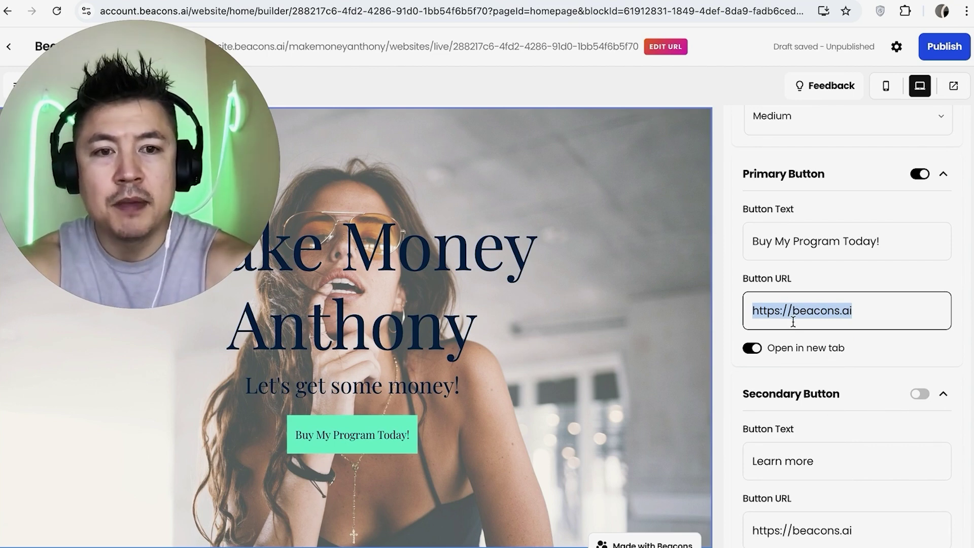
text(www.google.com)
click(862, 350)
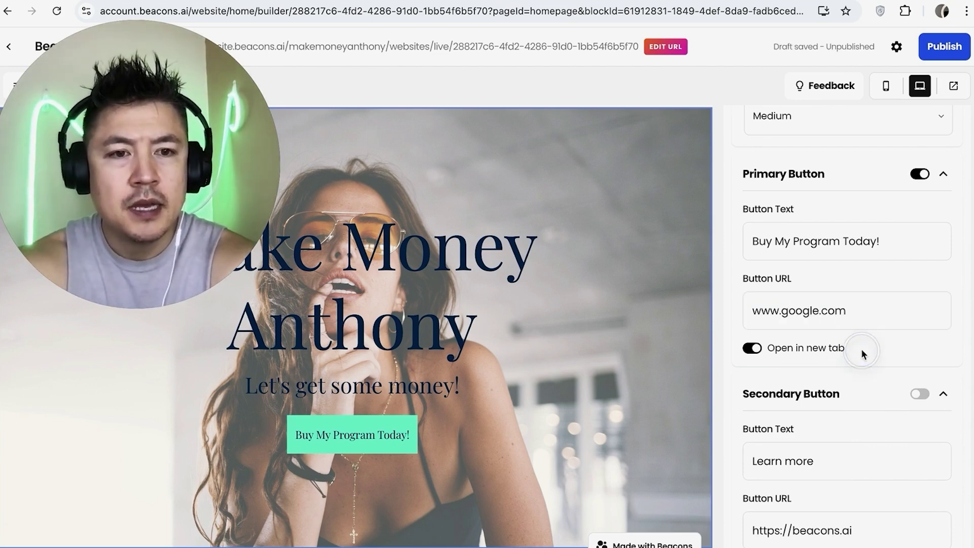
Step: Toggle Open in new tab and the secondary Learn more button off and back again
click(752, 348)
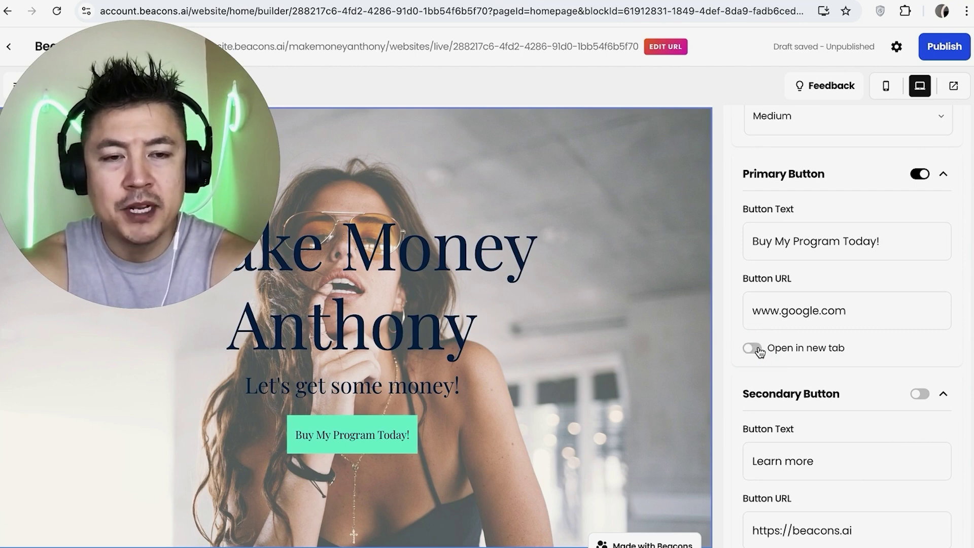
click(753, 348)
scroll(810, 365, down, 1)
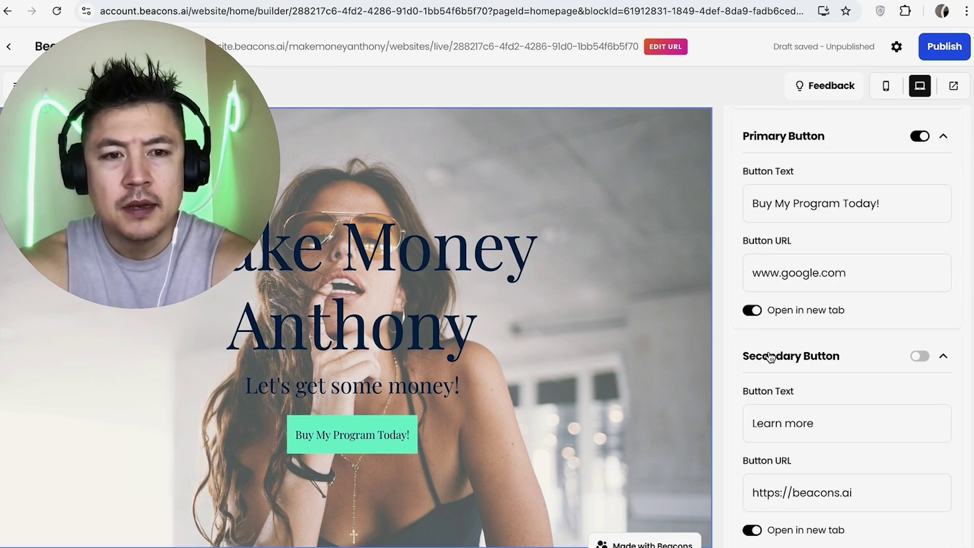
click(920, 356)
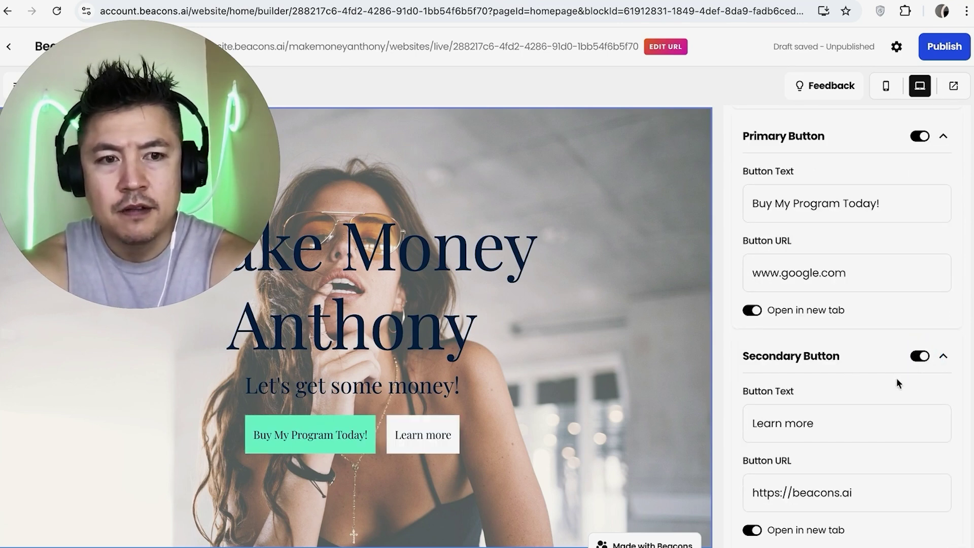
click(919, 357)
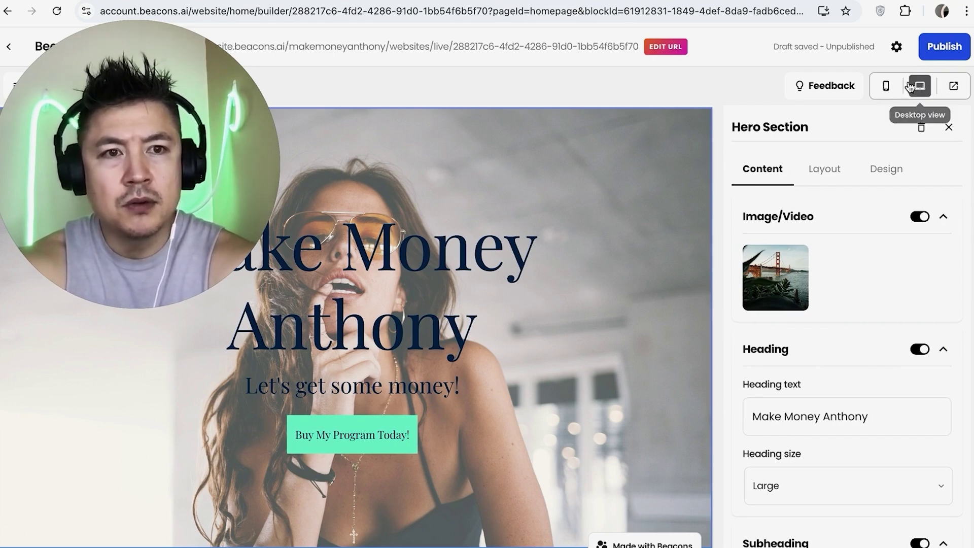
Step: Check the hero in Mobile view, return to Desktop view, and show the Hero Section's Design settings
click(889, 85)
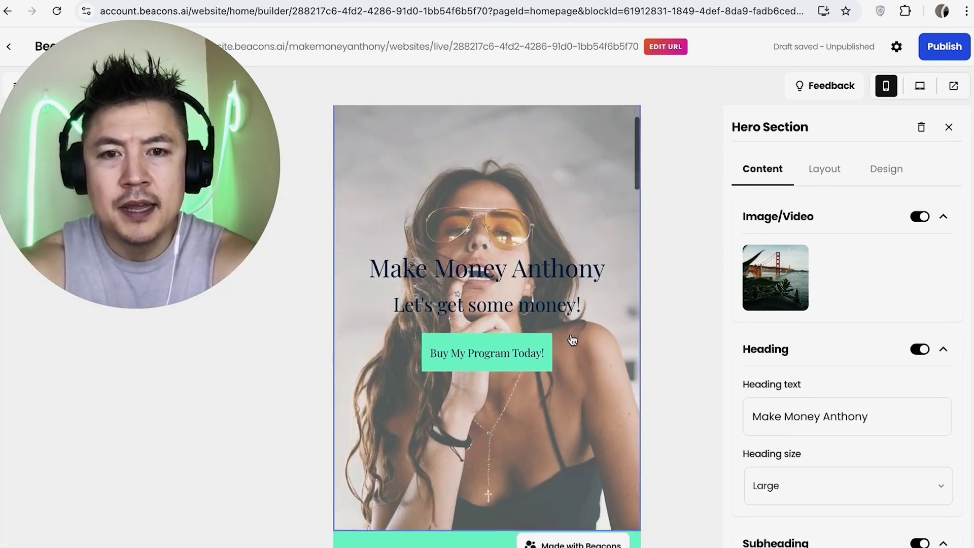
click(920, 85)
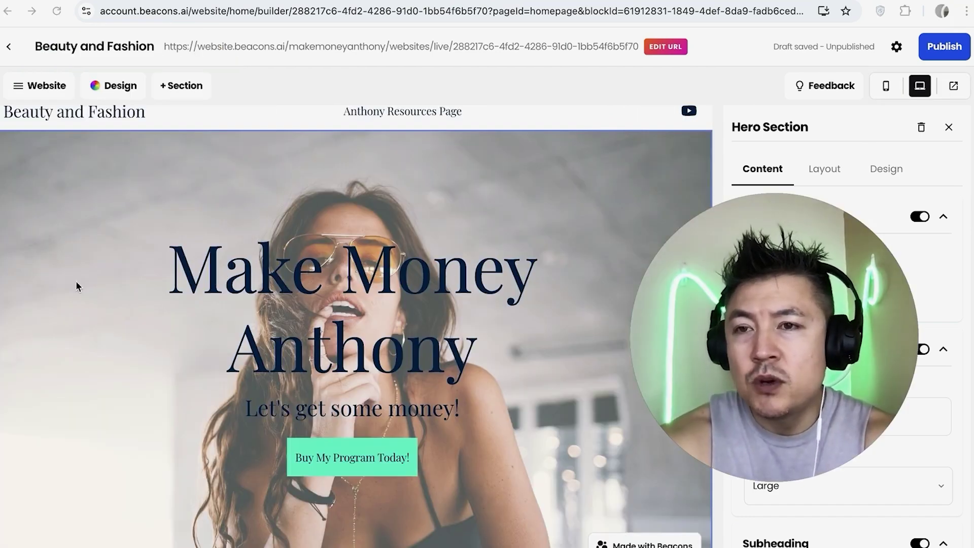
scroll(217, 412, down, 1)
scroll(215, 406, down, 2)
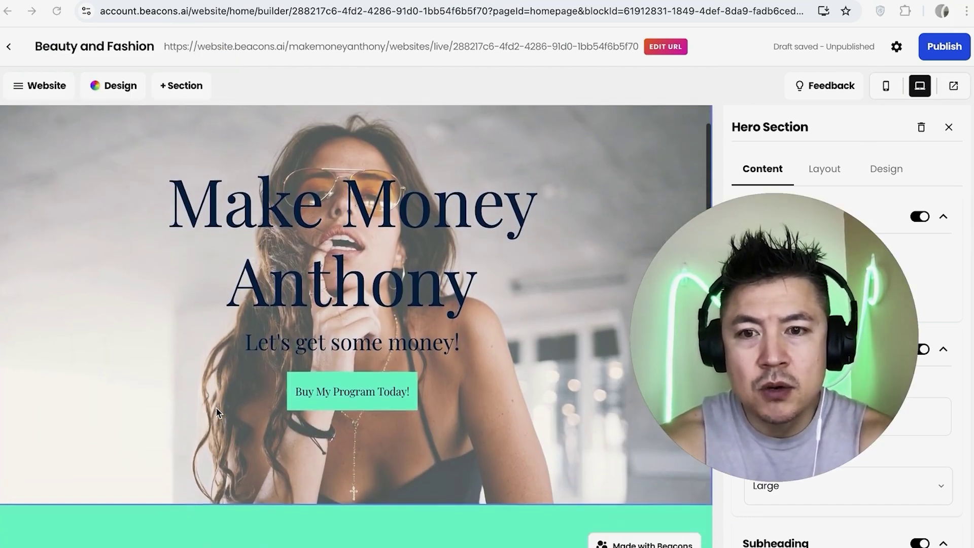
scroll(215, 407, up, 3)
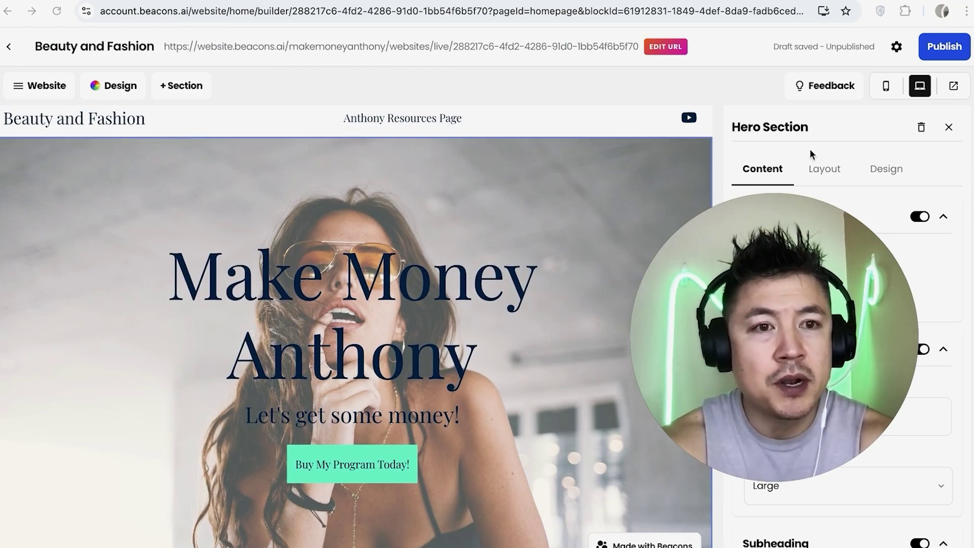
click(889, 168)
Step: Upload the photo of a man at a marina as the hero background image
click(817, 400)
click(801, 419)
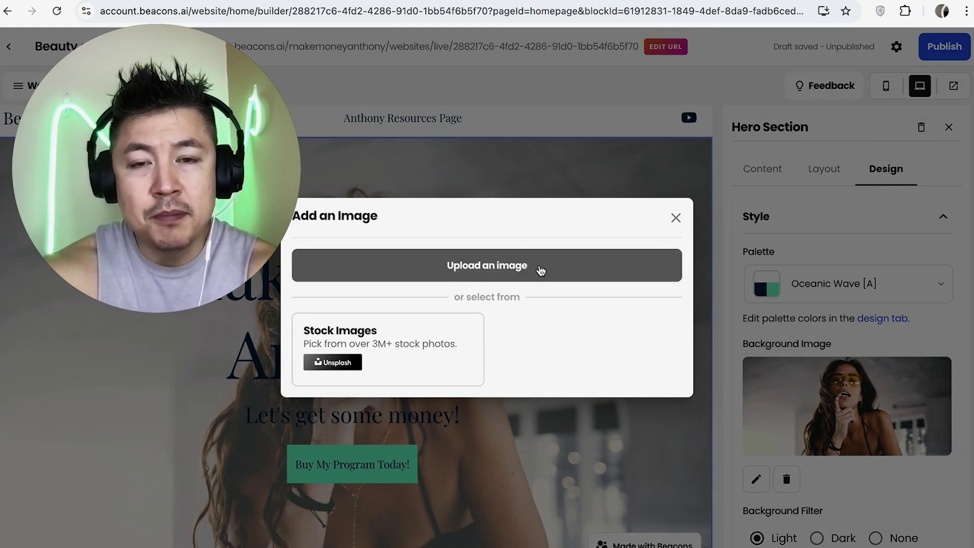
click(547, 271)
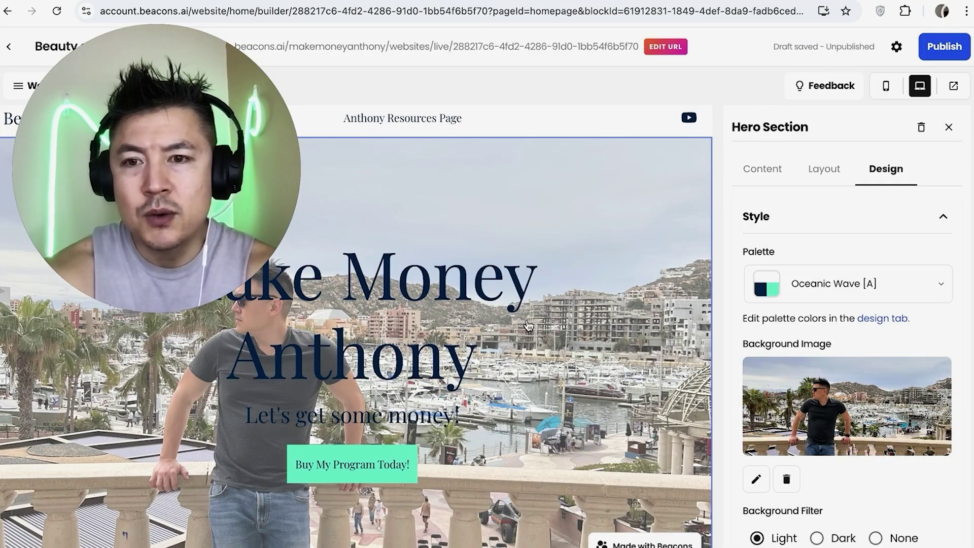
scroll(532, 333, down, 2)
scroll(532, 334, up, 2)
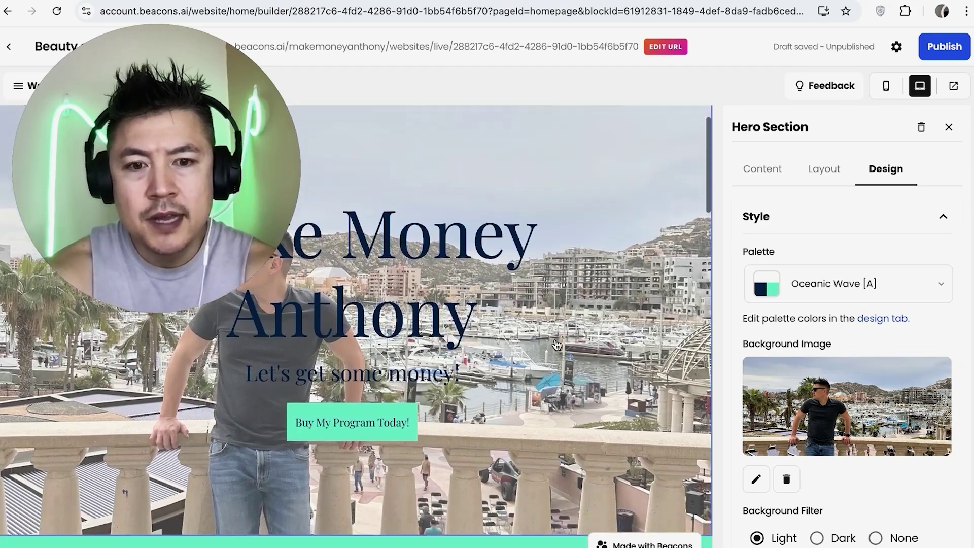
scroll(557, 344, up, 1)
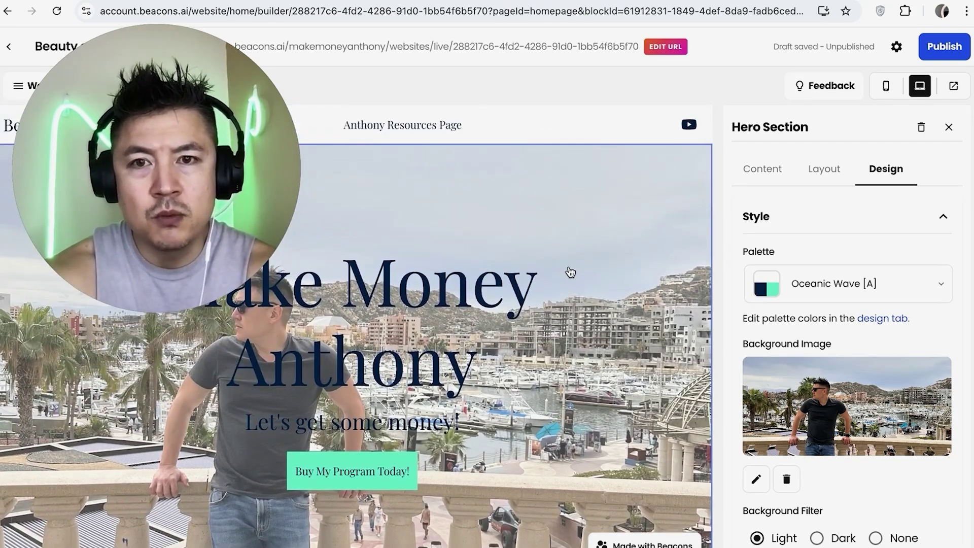
scroll(571, 273, down, 15)
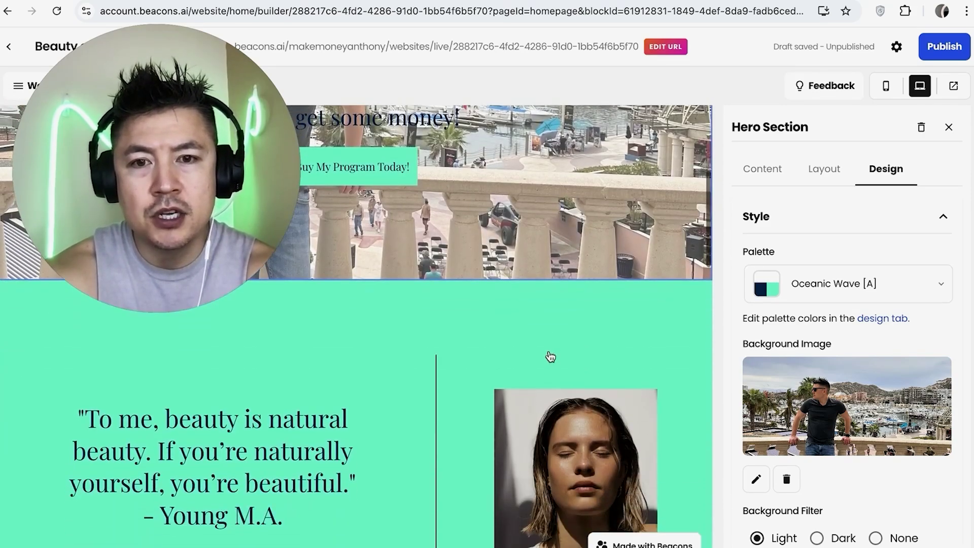
Step: Select the hero section on the homepage canvas
click(547, 358)
scroll(472, 254, up, 1)
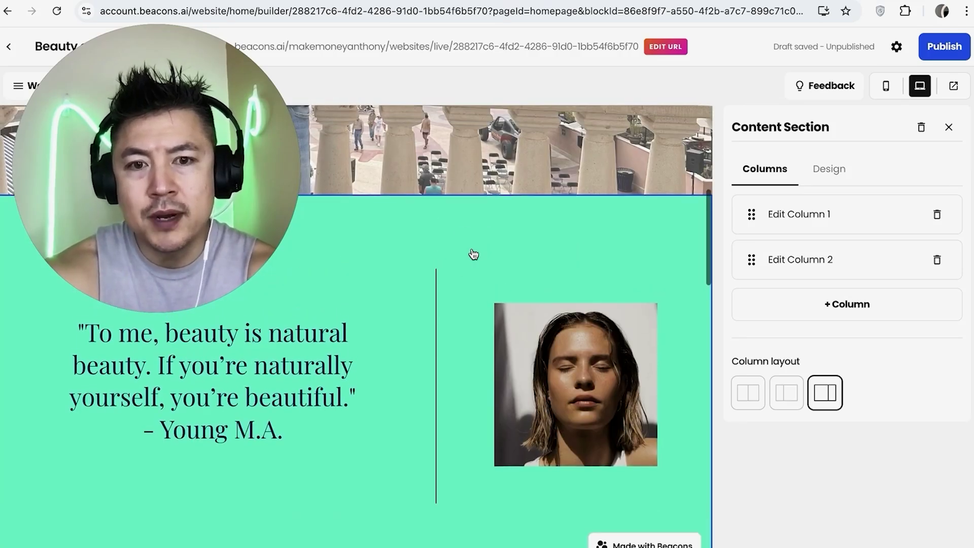
scroll(456, 374, up, 6)
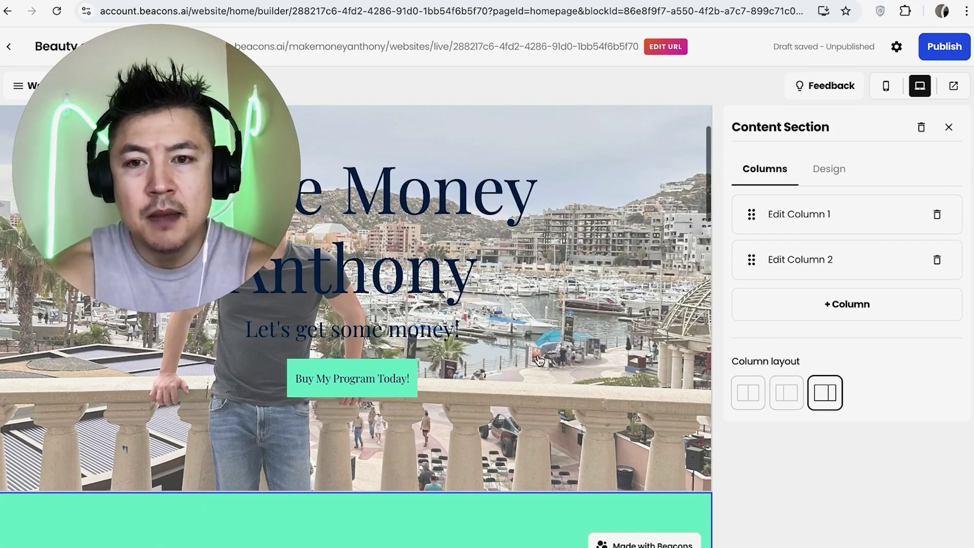
scroll(553, 373, up, 2)
click(532, 356)
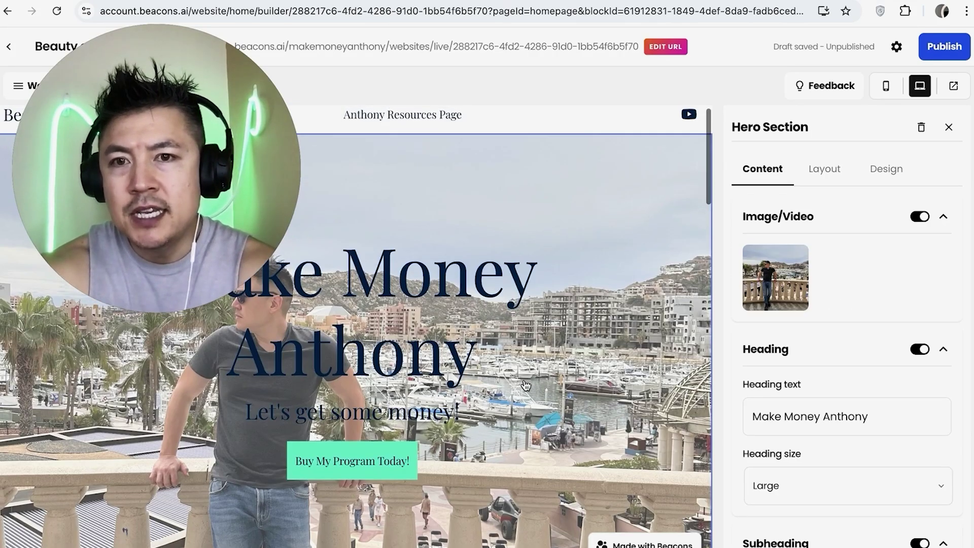
scroll(526, 386, up, 1)
scroll(598, 431, down, 2)
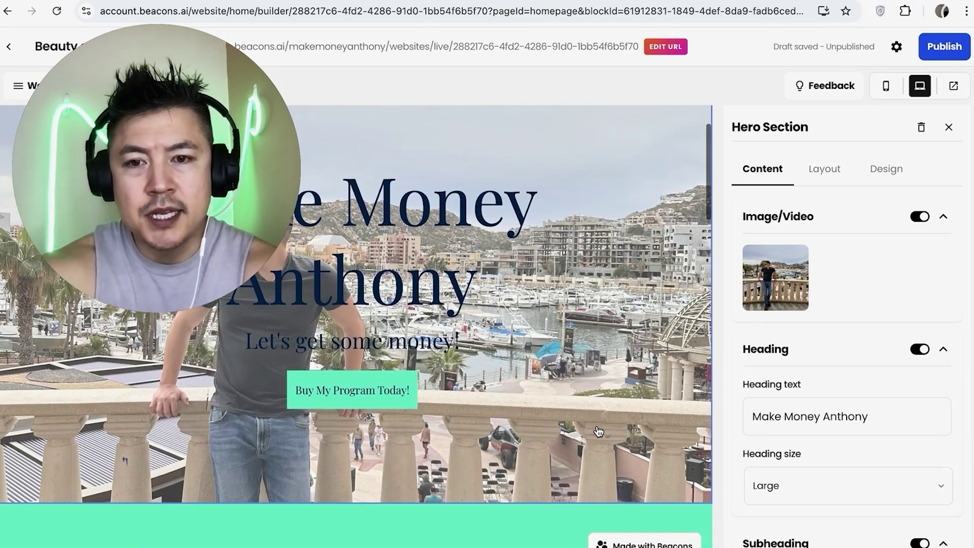
Step: Try the Oceanic Wave [B] and [C] palettes on the hero, then revert to Oceanic Wave [A]
click(892, 168)
click(928, 288)
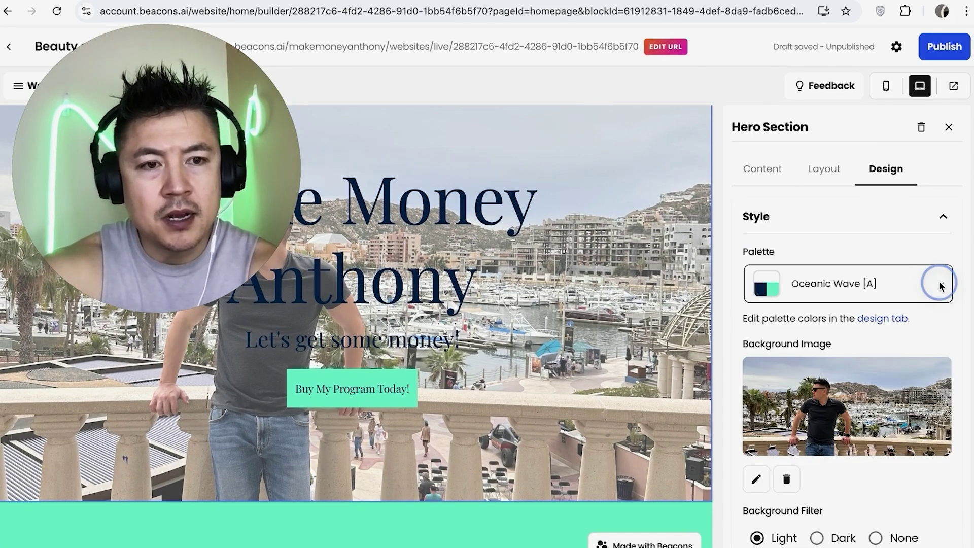
click(899, 283)
click(869, 326)
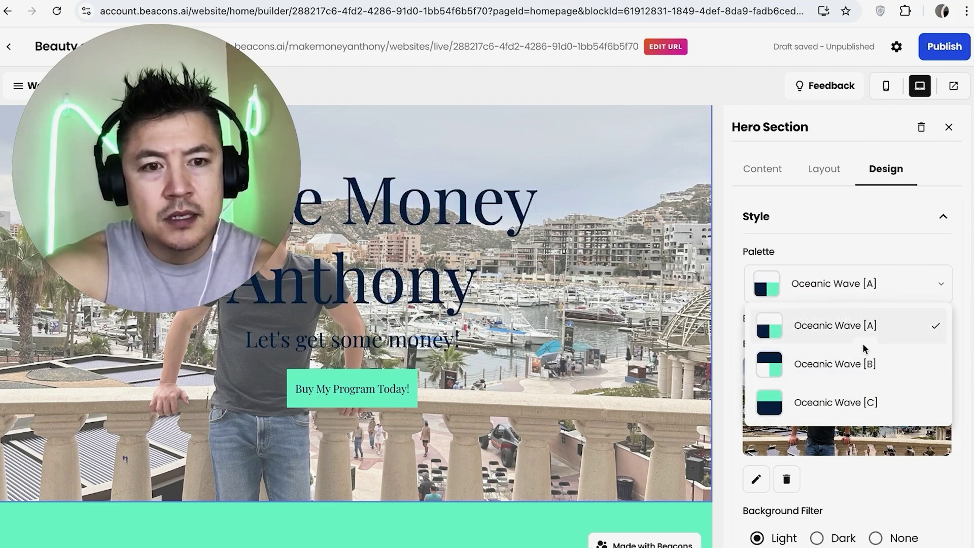
click(841, 403)
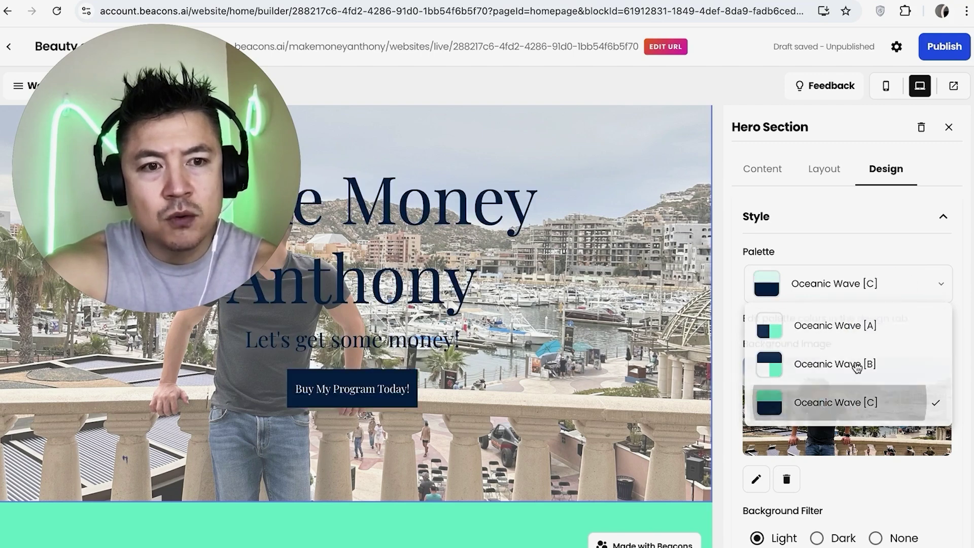
click(883, 328)
click(648, 281)
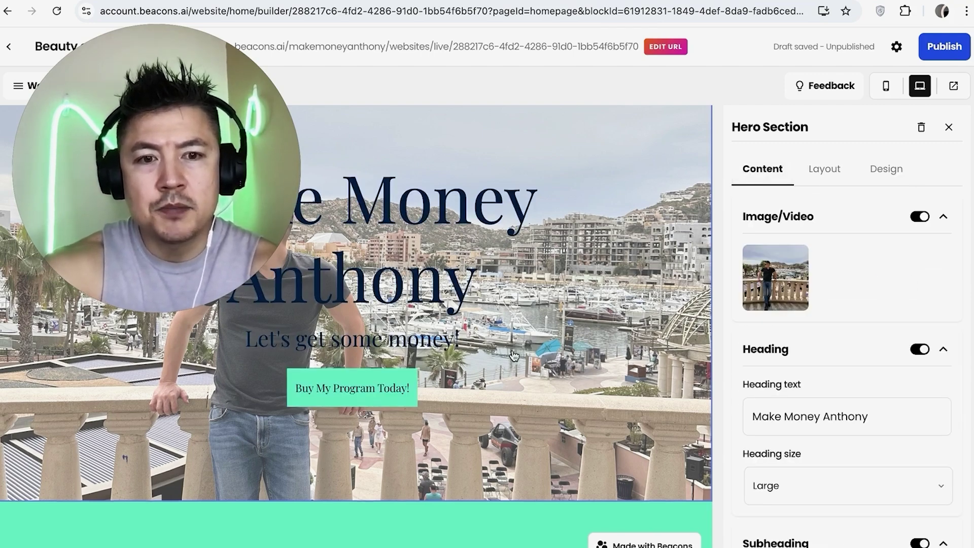
Step: Scroll down the homepage to the Join the squad email section
scroll(514, 355, down, 2)
scroll(516, 310, down, 3)
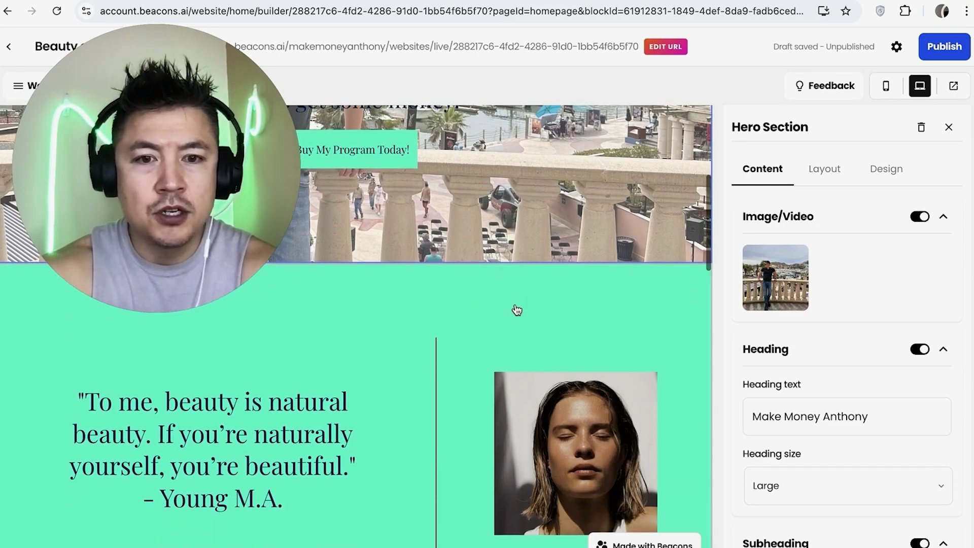
scroll(516, 309, down, 1)
scroll(516, 309, down, 15)
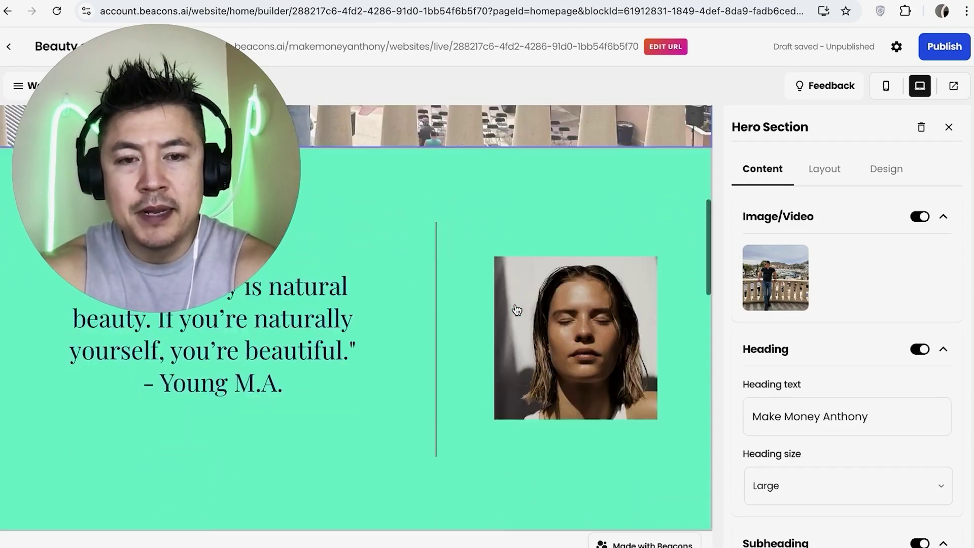
scroll(517, 309, down, 1)
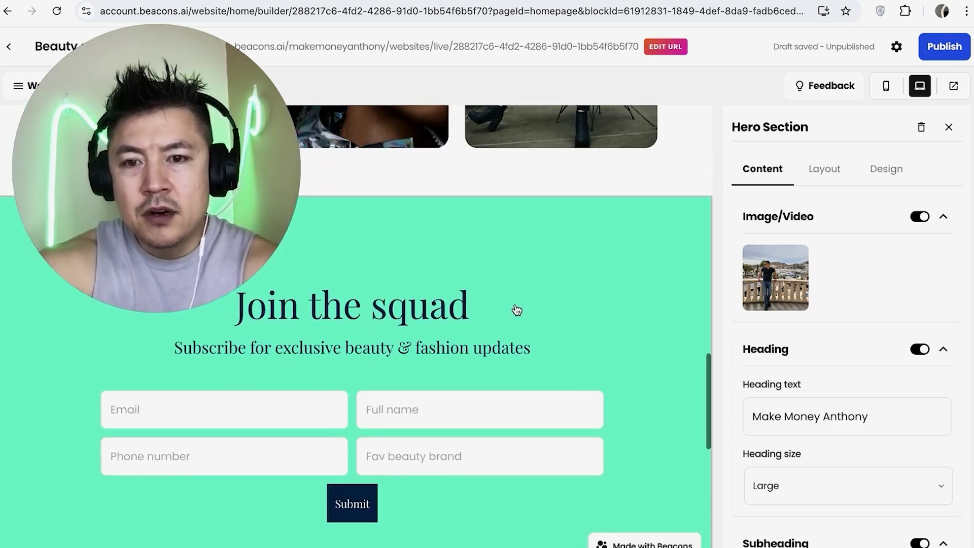
Step: Delete the Phone field from the Join the squad form and move Full name above Email
click(433, 413)
click(307, 355)
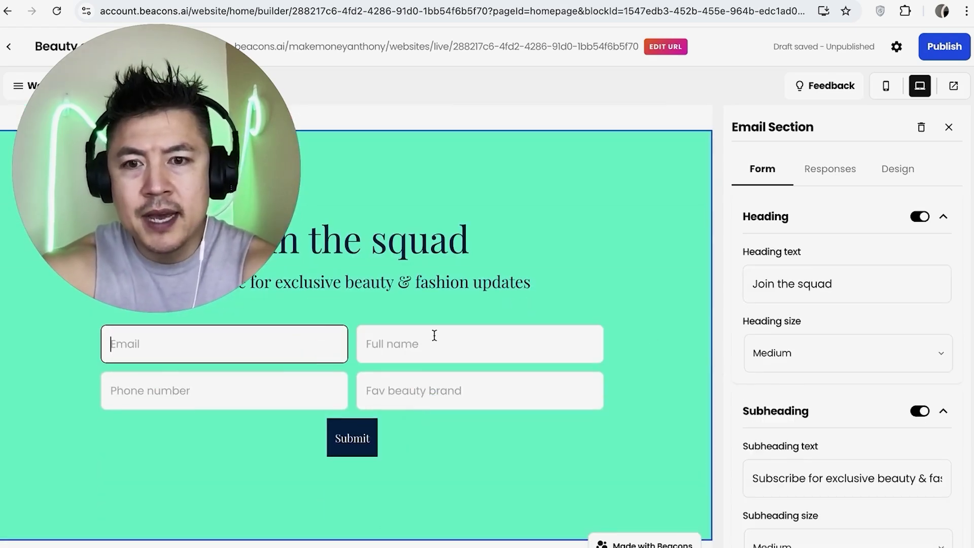
scroll(790, 351, down, 5)
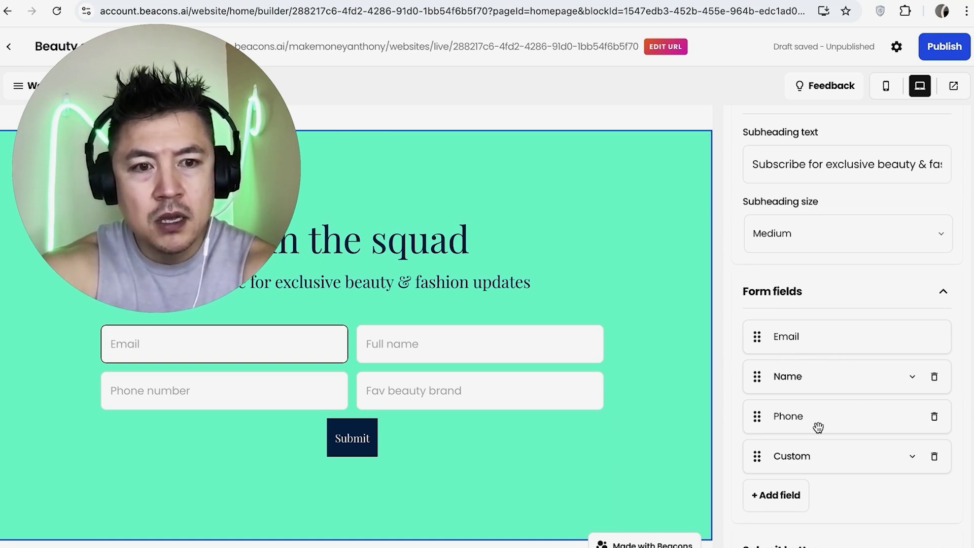
click(934, 418)
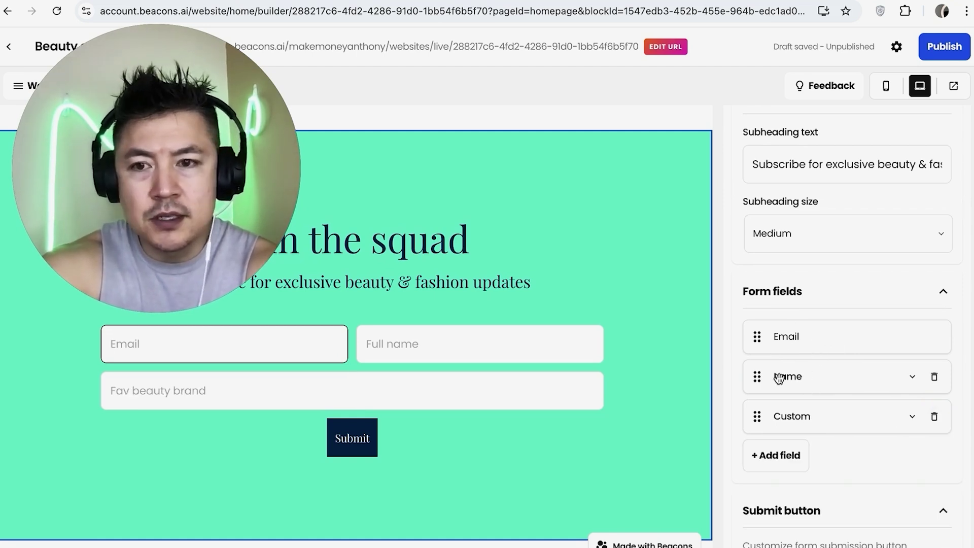
drag(797, 387, 794, 339)
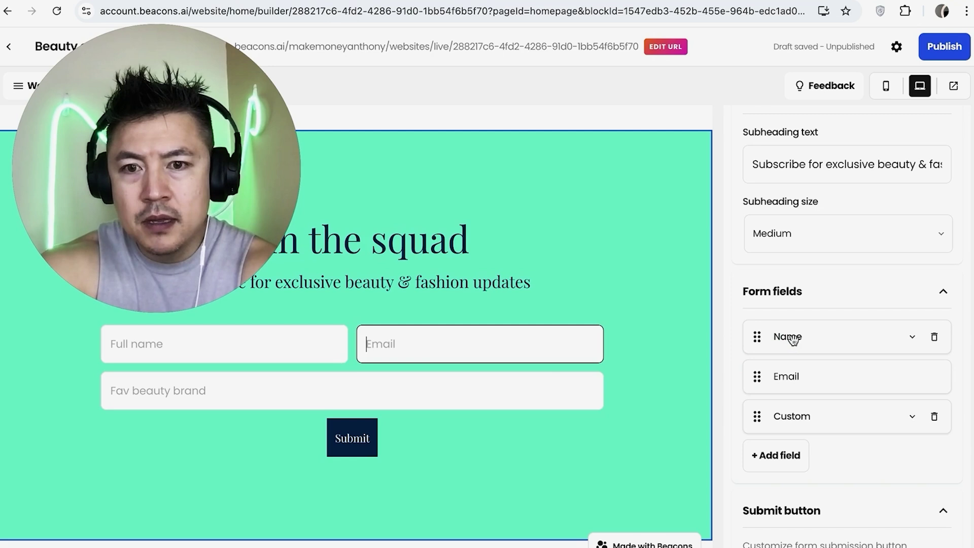
Step: Change the custom field label to 'WAYS TO MAKE MONEY'
click(913, 416)
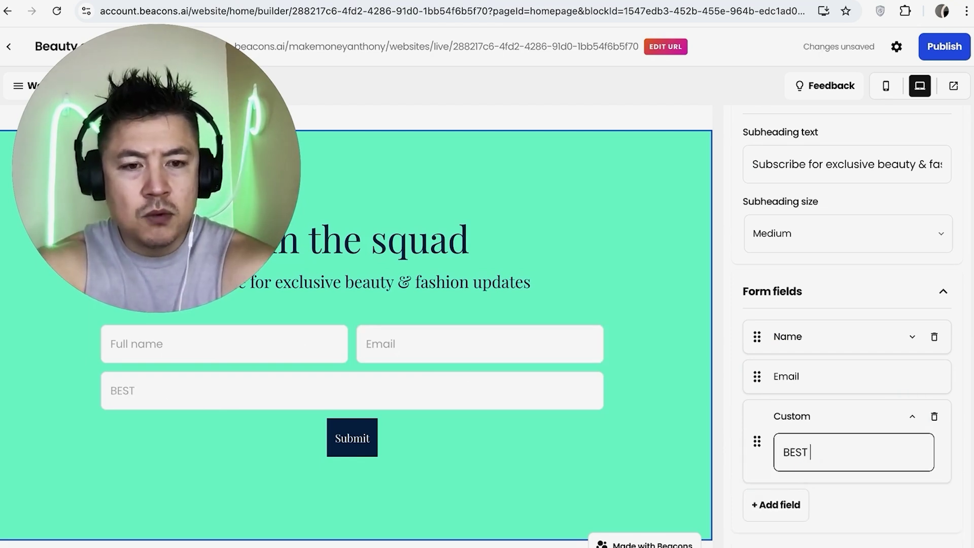
text(WAYS)
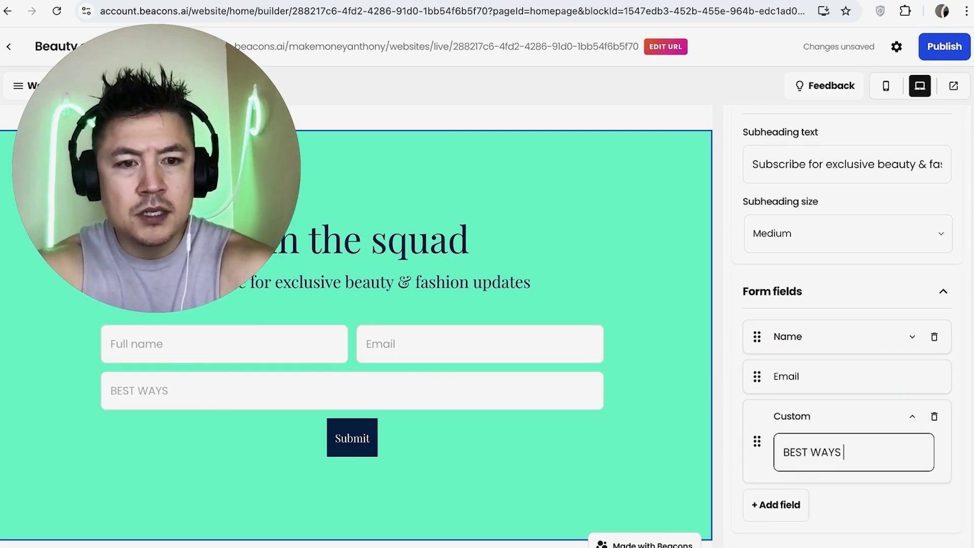
text( TO MAKE MONEY)
click(734, 425)
scroll(735, 426, down, 4)
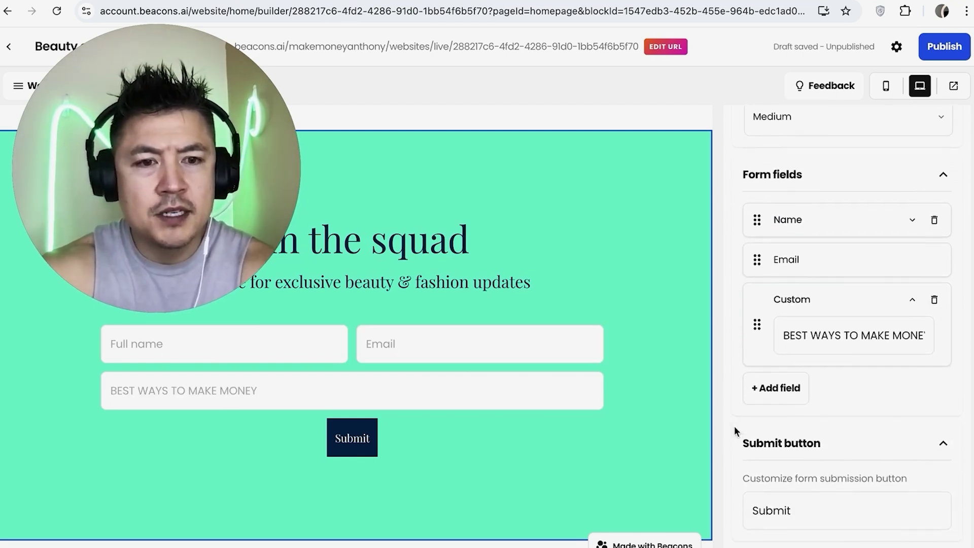
Step: Replace the submit button text with 'GET MY EBOOK NOW!'
click(797, 429)
key(shift+Home)
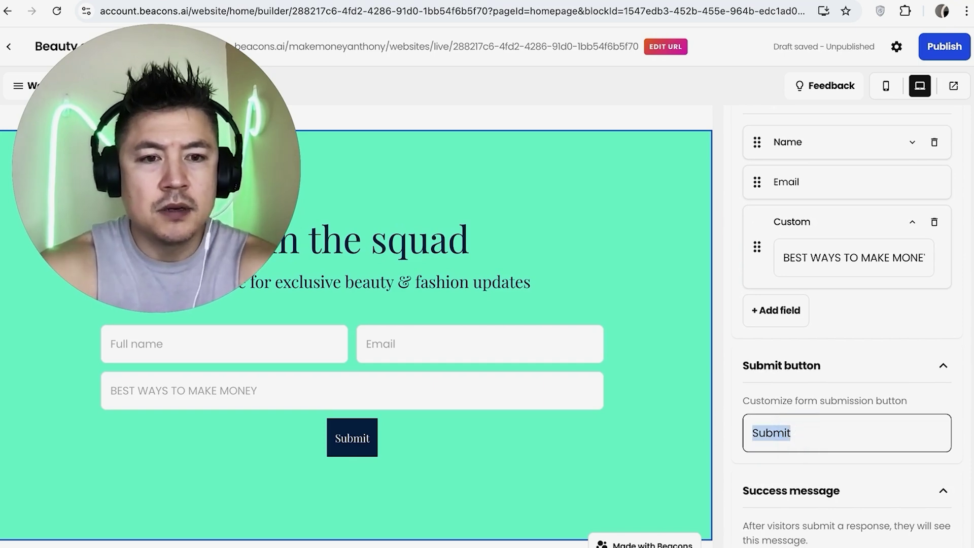
text(GET MY EBOOK NOW!)
scroll(833, 427, down, 2)
scroll(832, 427, down, 3)
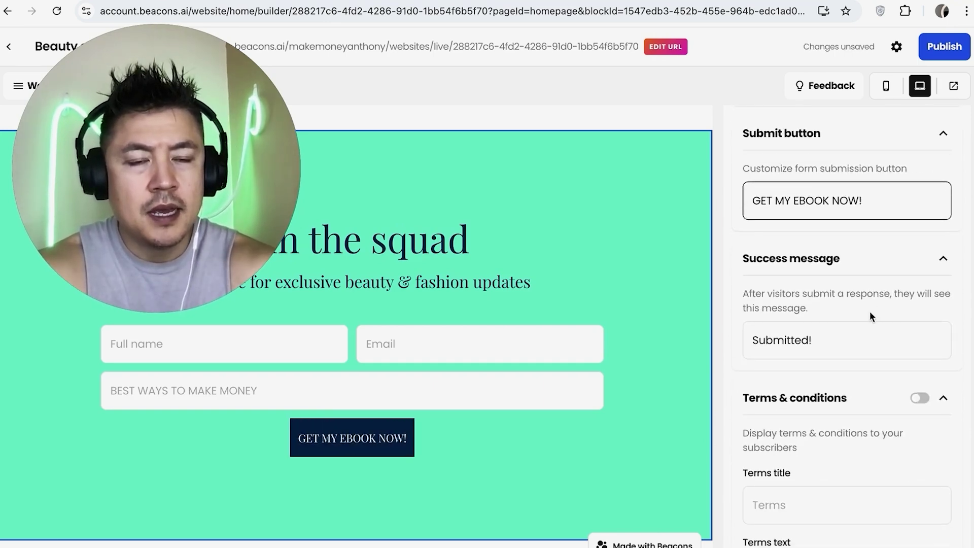
Step: Replace the success message with 'CHECK YOUR EMAIL! SUCCESS!'
click(811, 339)
key(shift+Home)
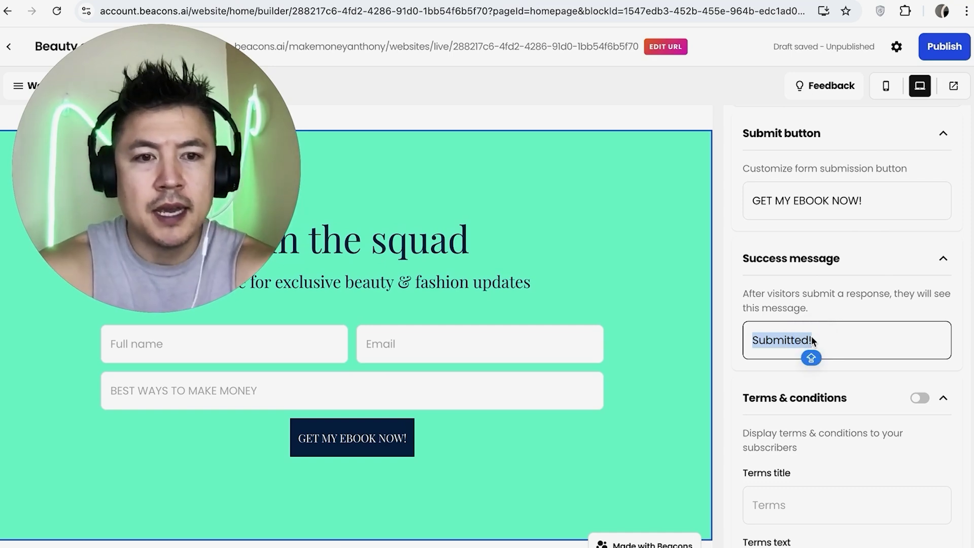
text(CHEC)
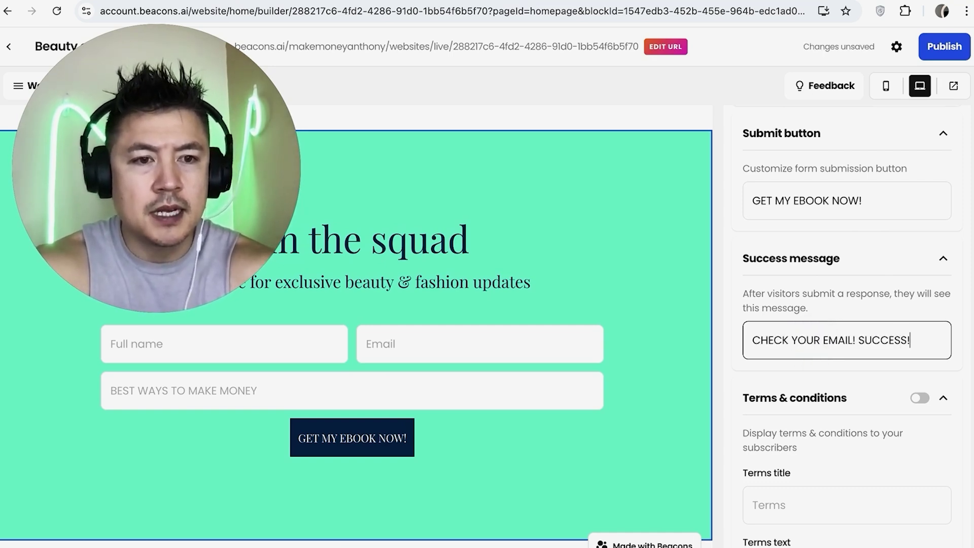
text(K YOUR EMAIL! SUCCESS!)
scroll(758, 365, up, 10)
click(829, 167)
scroll(885, 300, down, 3)
scroll(881, 314, up, 1)
scroll(879, 318, up, 1)
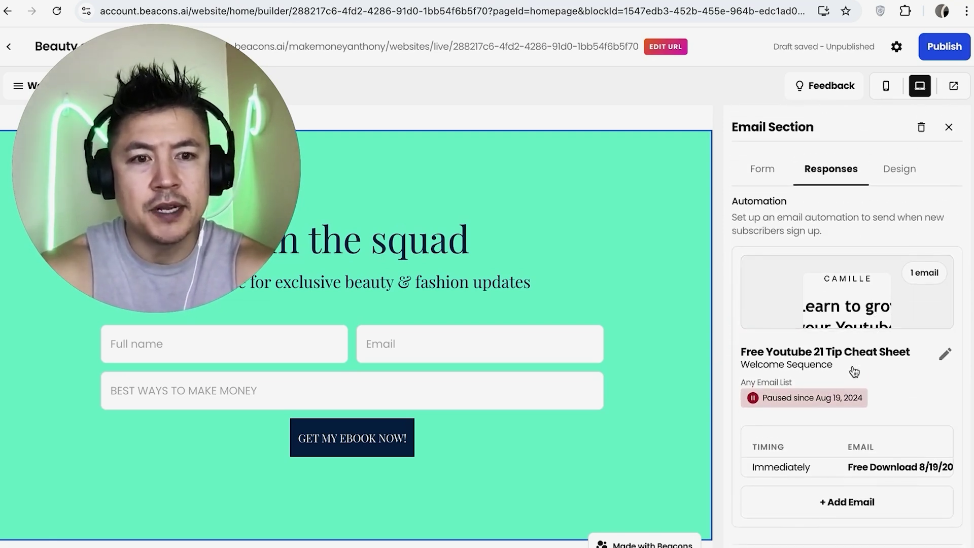
scroll(869, 379, down, 1)
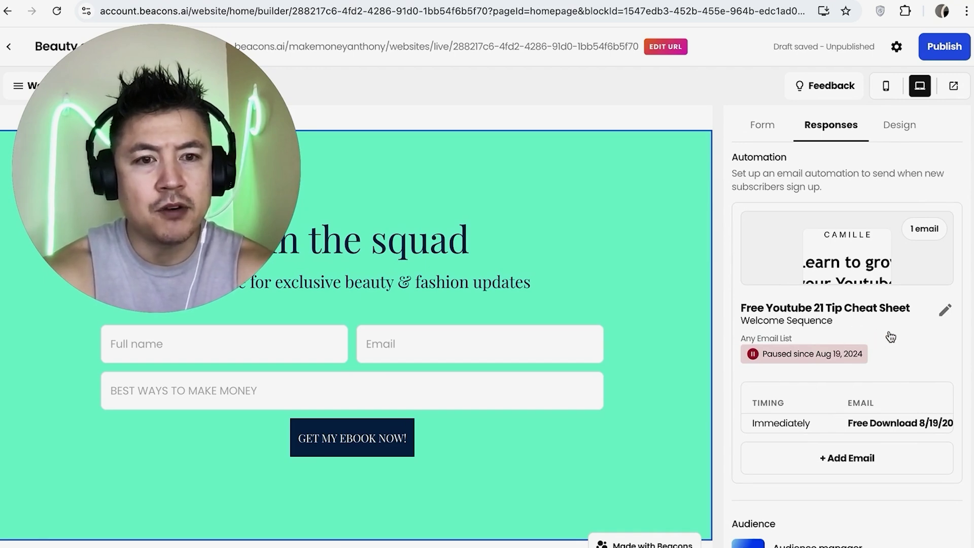
click(706, 213)
scroll(584, 325, up, 10)
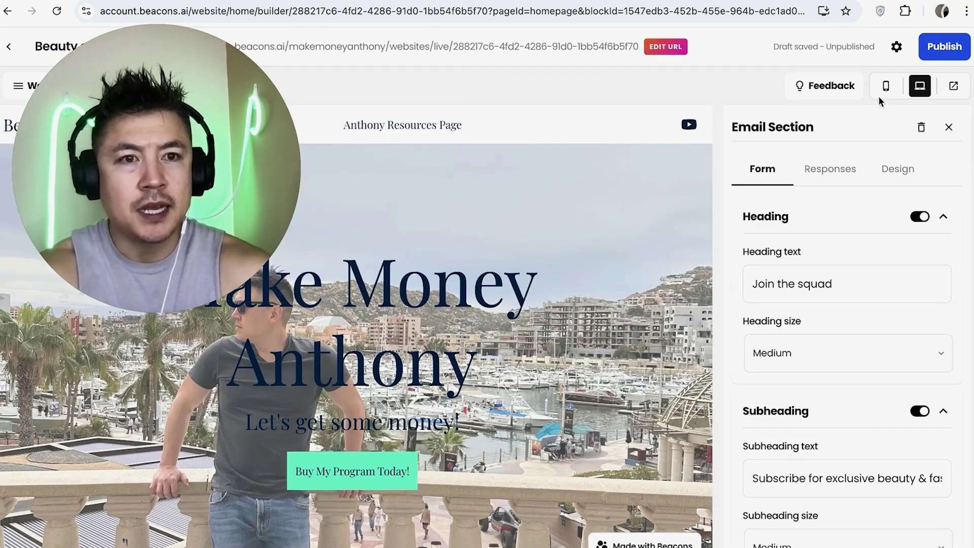
Step: Switch to mobile preview and scroll to the Join the squad form with GET MY EBOOK NOW!
click(885, 86)
scroll(480, 355, down, 10)
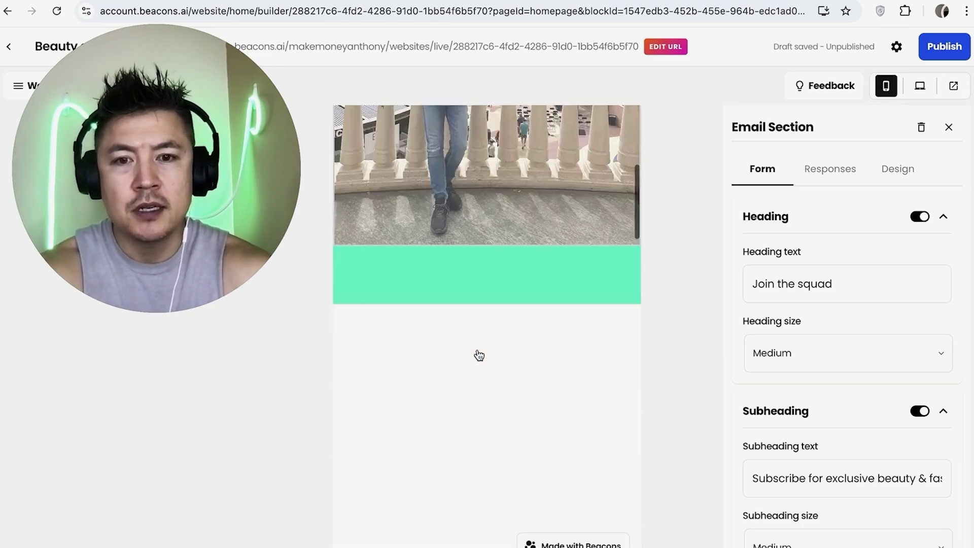
scroll(479, 355, down, 10)
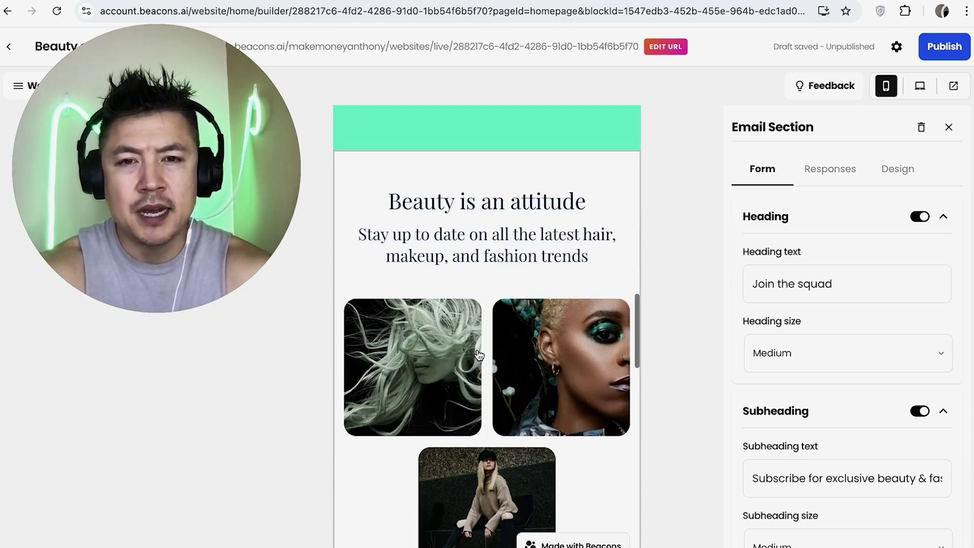
scroll(480, 355, down, 10)
scroll(479, 355, up, 8)
scroll(479, 355, up, 3)
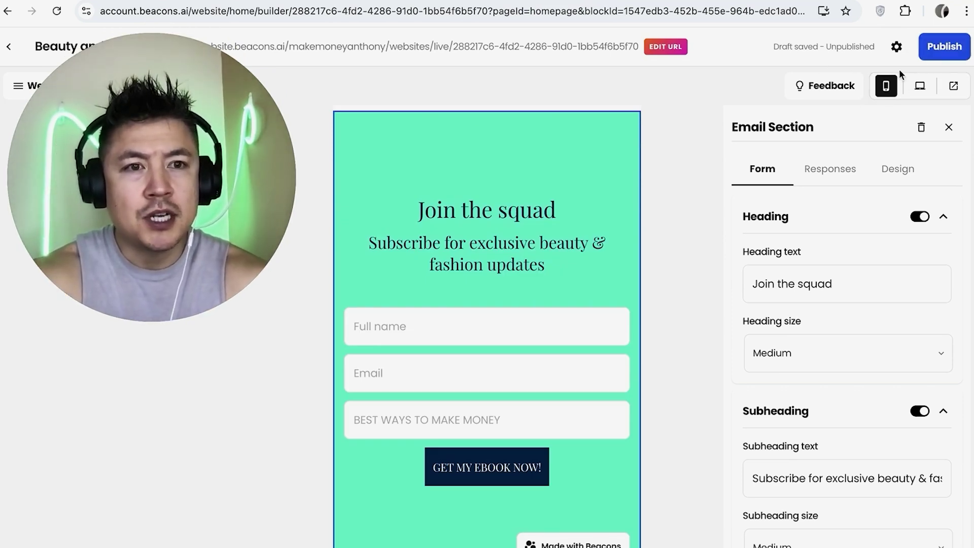
Step: Set the site title to 'Make Money Anthony' and description to 'How To make Money Online'
click(896, 46)
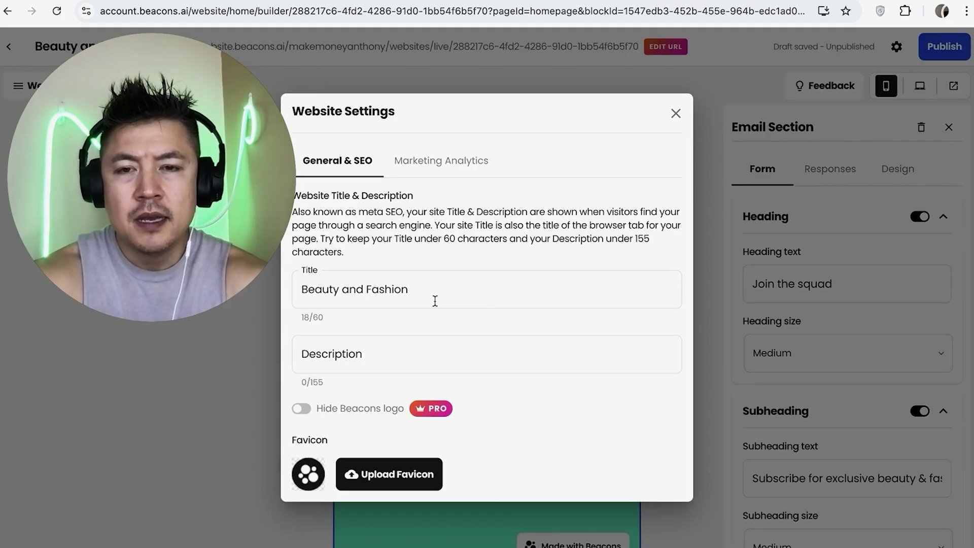
click(432, 294)
key(super+a)
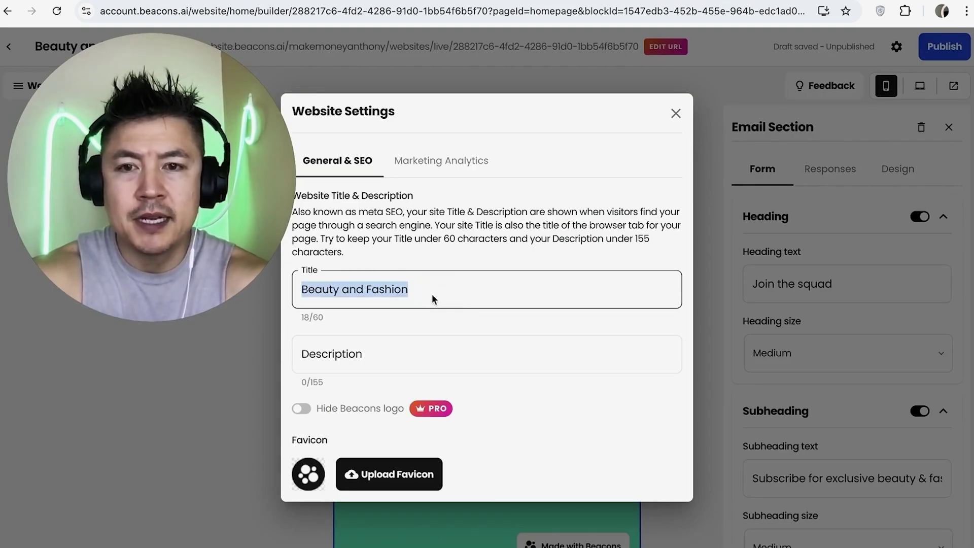
text(Make Money)
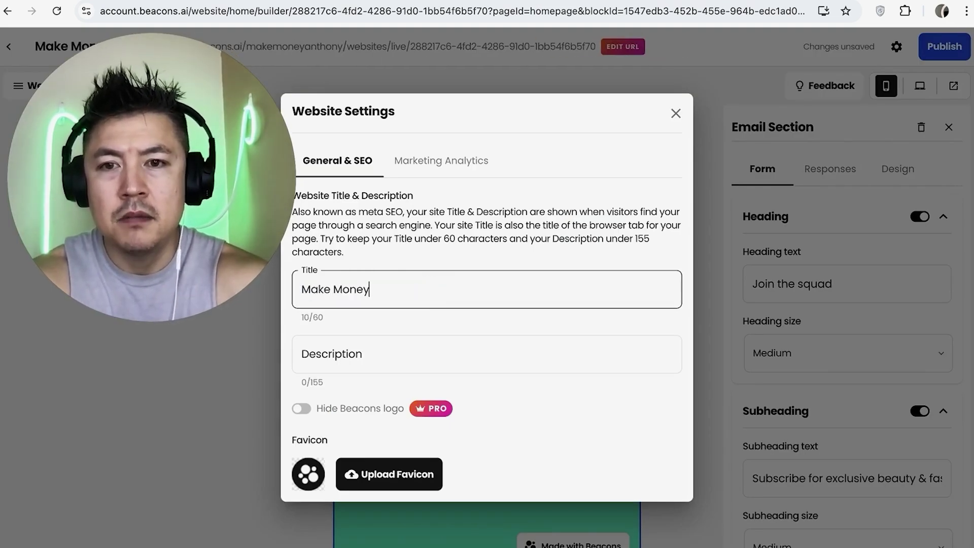
text( Anthony)
click(410, 360)
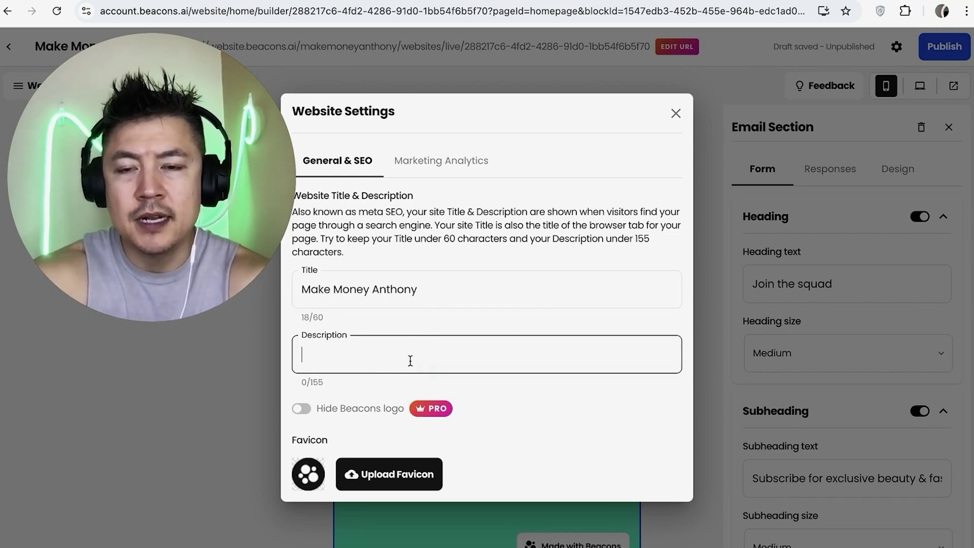
text(How To make Money Online)
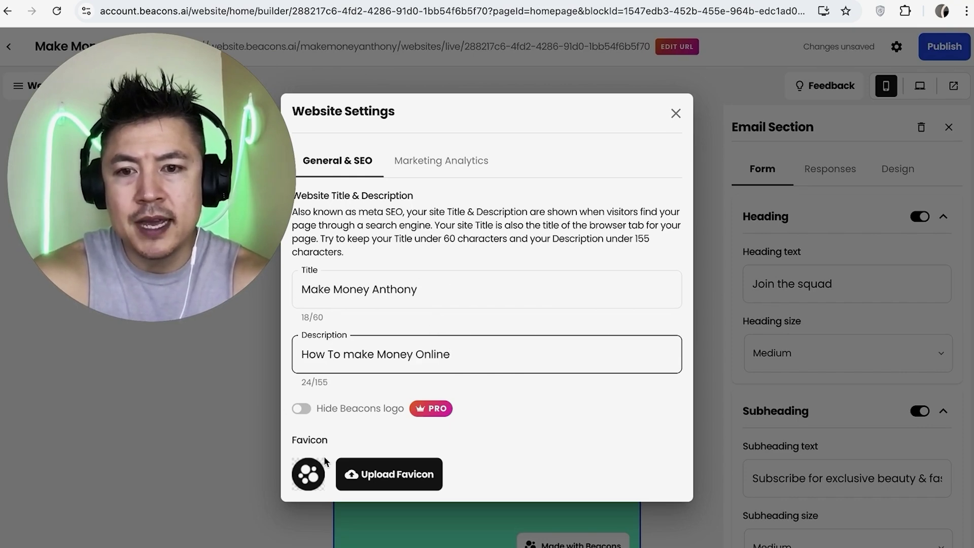
Step: Upload and crop a photo favicon, check Marketing Analytics, and close the settings
click(401, 476)
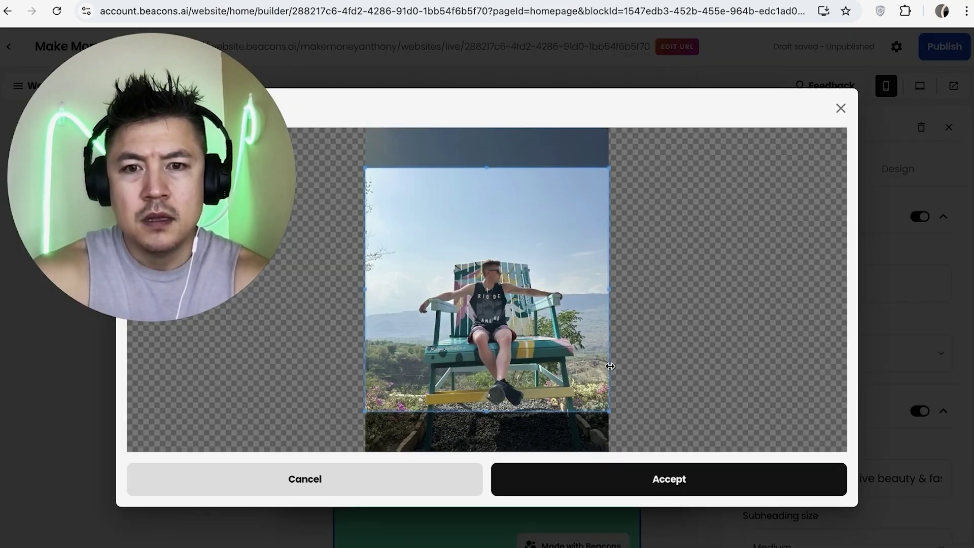
click(561, 482)
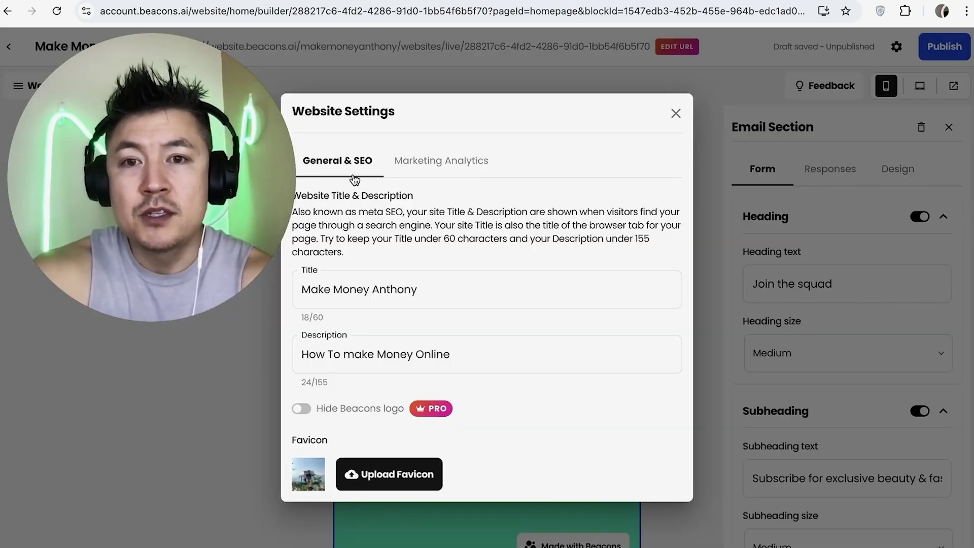
click(459, 162)
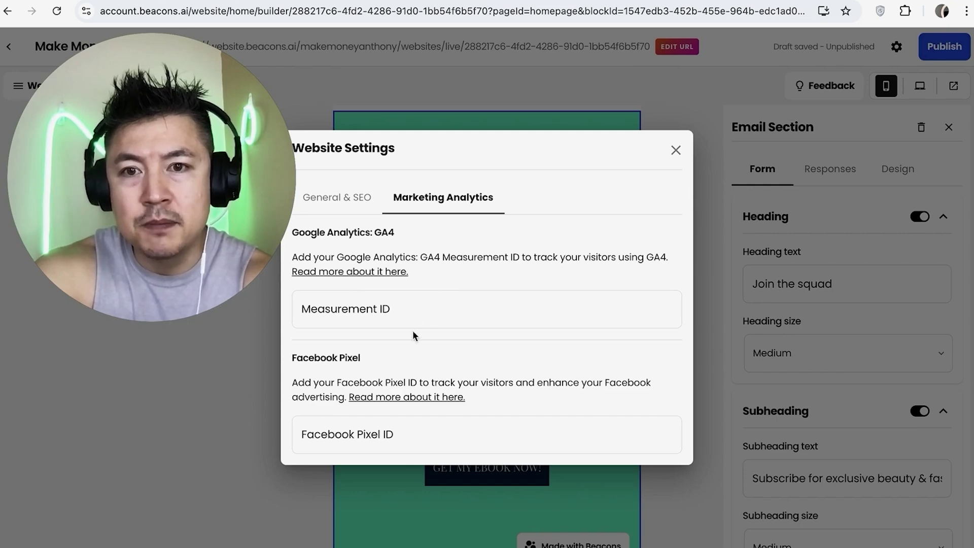
key(Escape)
scroll(598, 212, up, 10)
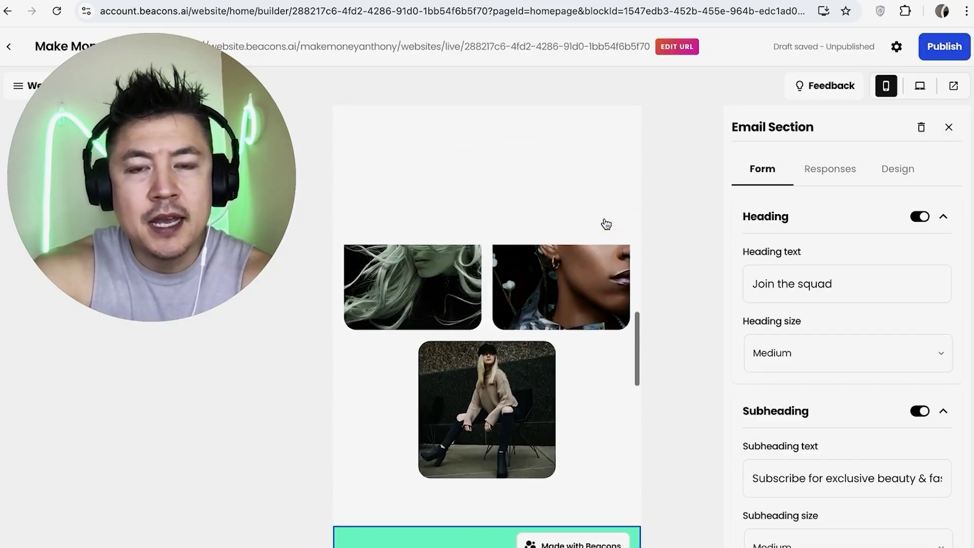
Step: Publish the Make Money Anthony site live and review the Customize Link domain options
scroll(605, 222, up, 10)
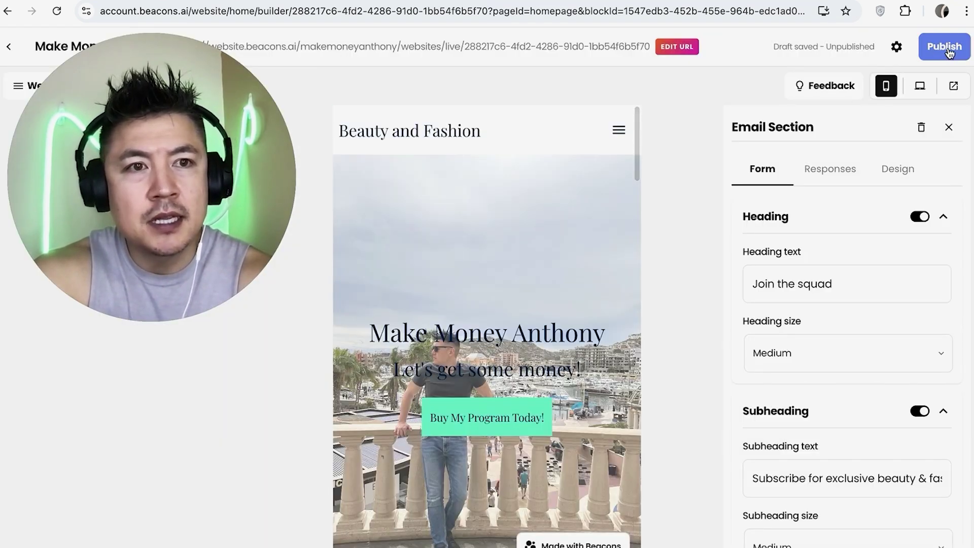
click(945, 47)
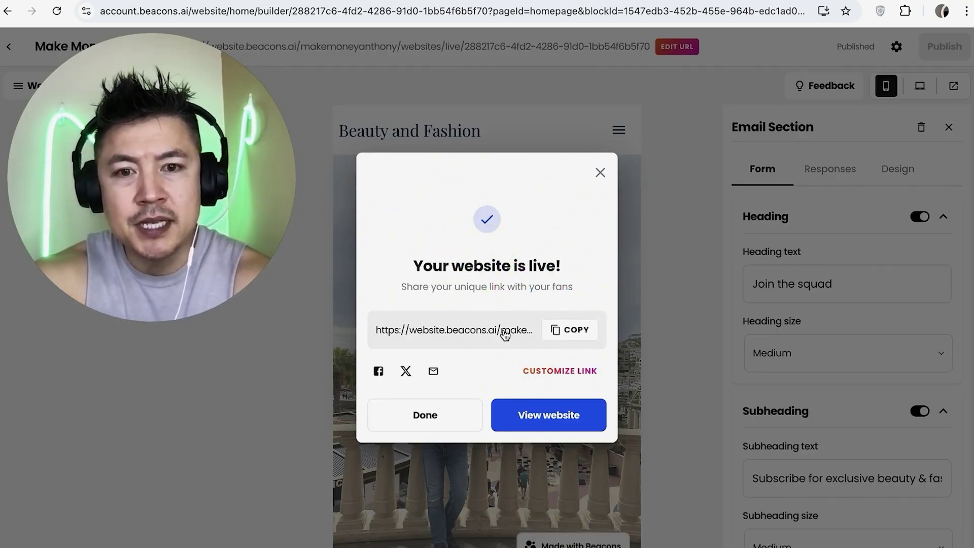
click(549, 375)
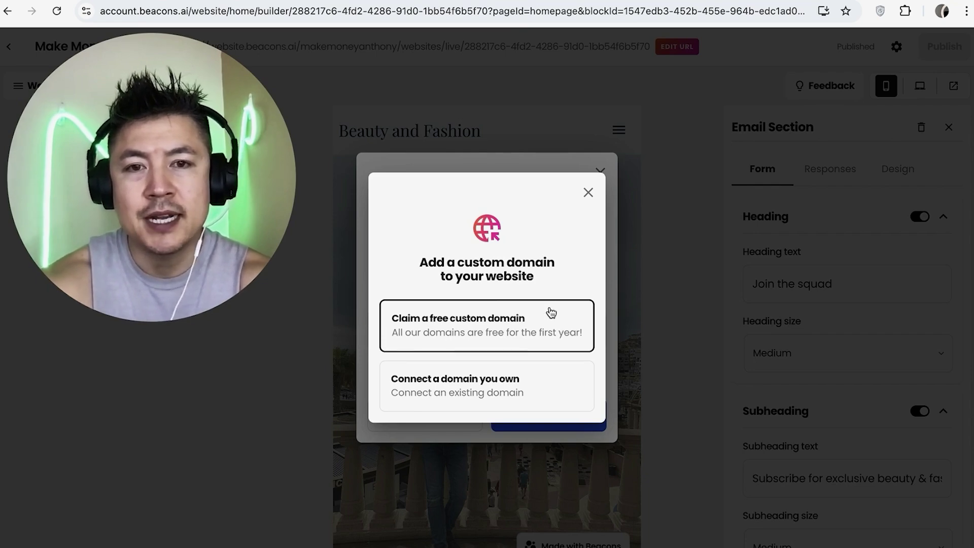
click(587, 195)
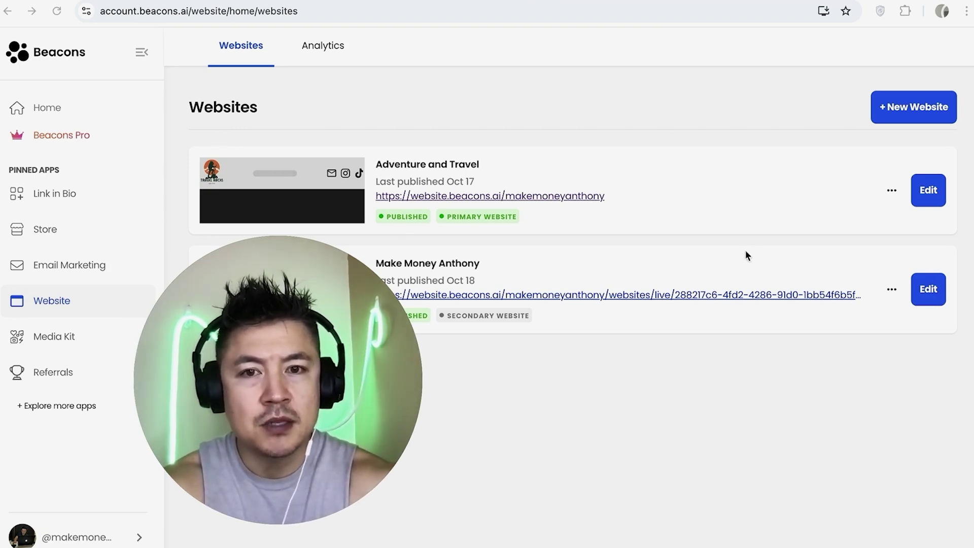
right_click(810, 294)
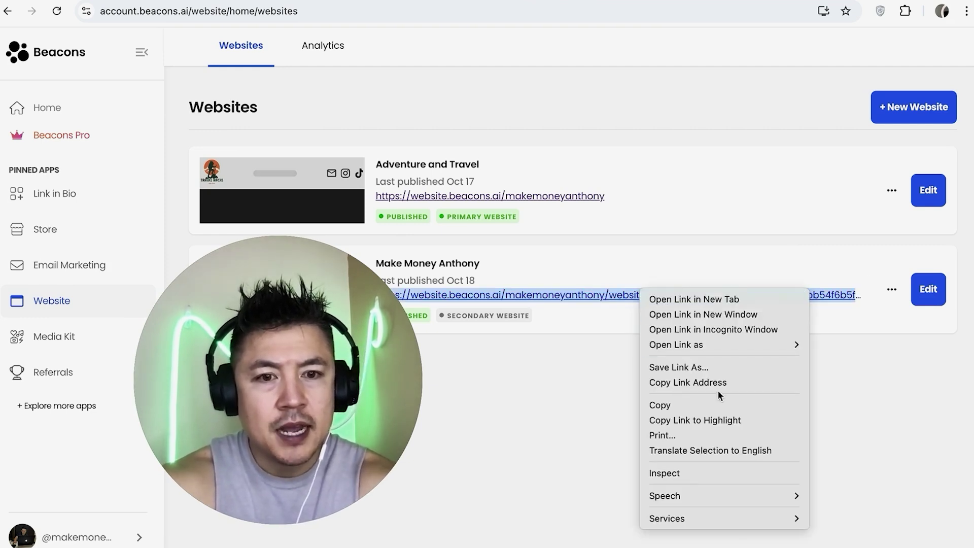
click(701, 406)
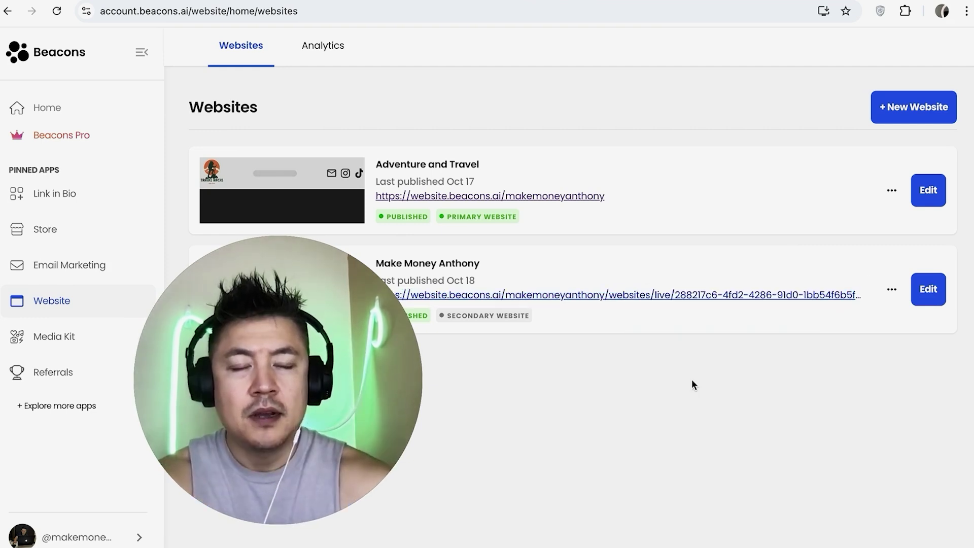